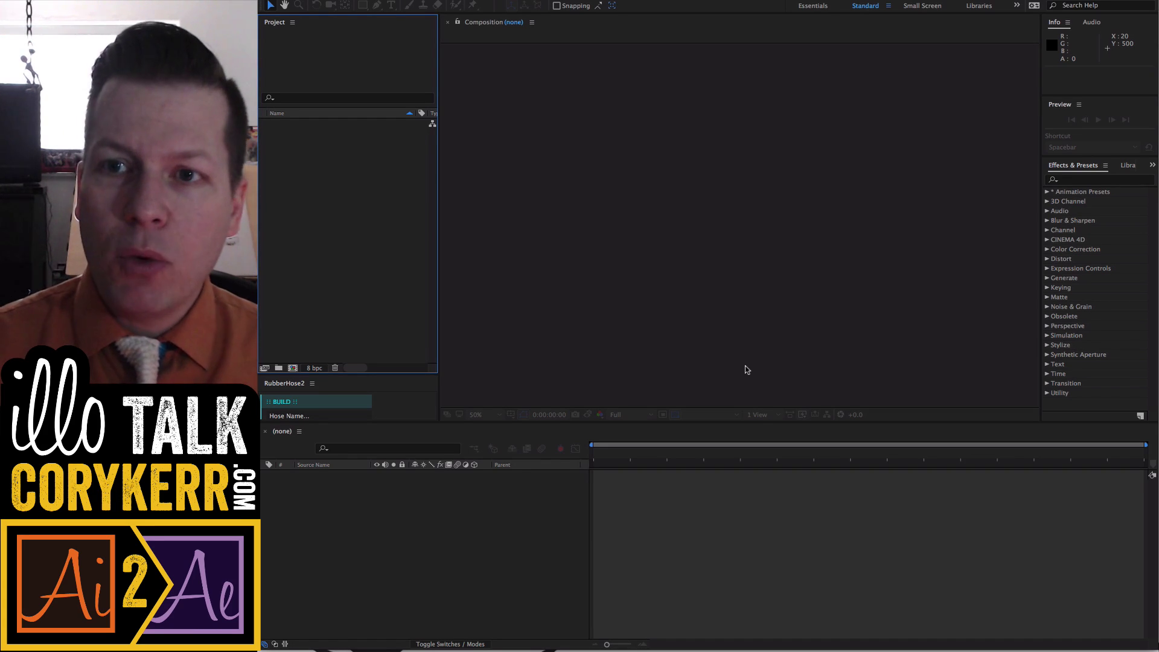
Step: Switch the workspace to All Panels and then to Effects
left_click(1017, 5)
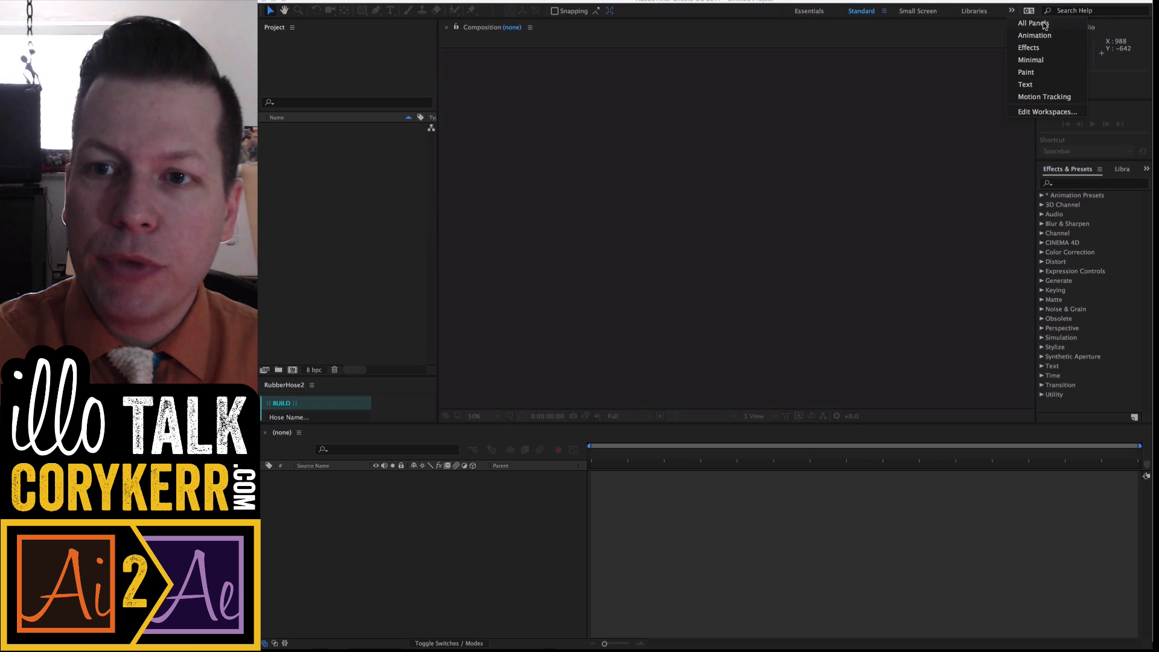
left_click(1044, 24)
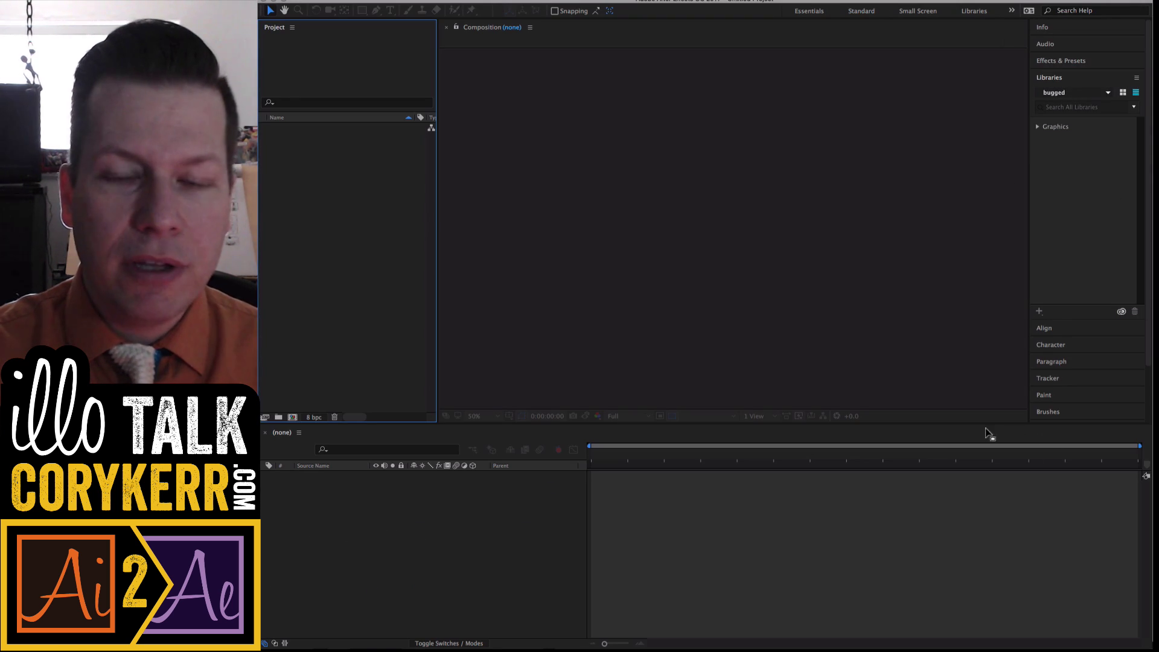
left_click(1012, 10)
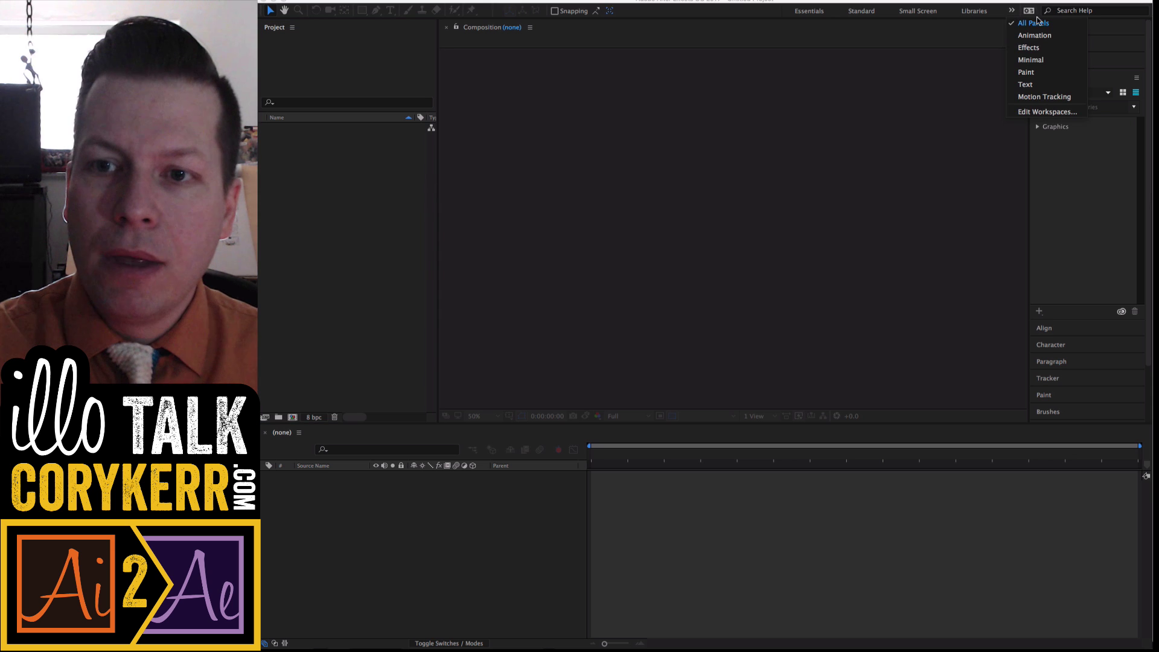
left_click(1049, 47)
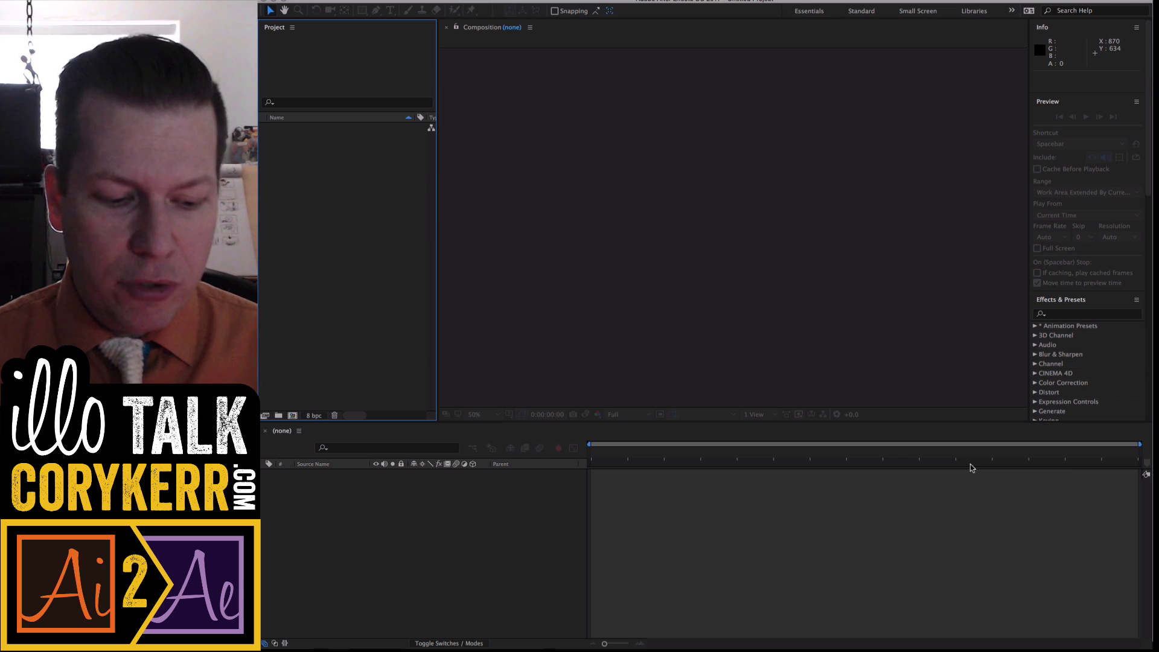
Step: Switch to Illustrator and examine the flying beetle artwork in ss_beetle_flying.ai
key("super+Tab")
key("super+Tab")
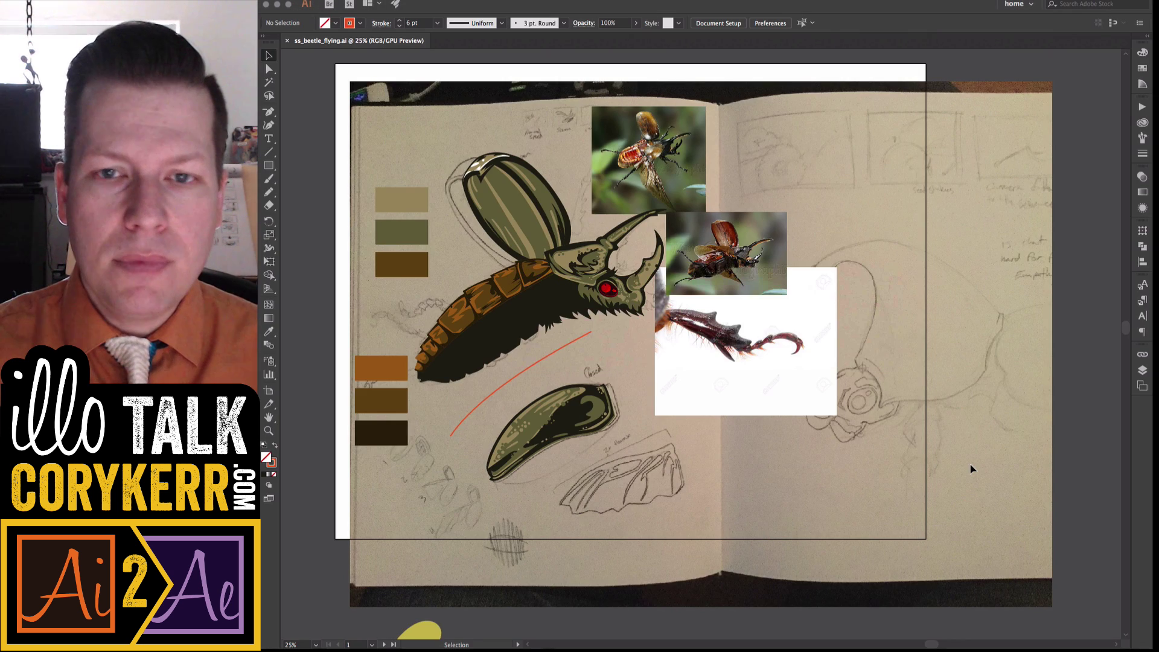
scroll(971, 469, "left", 3)
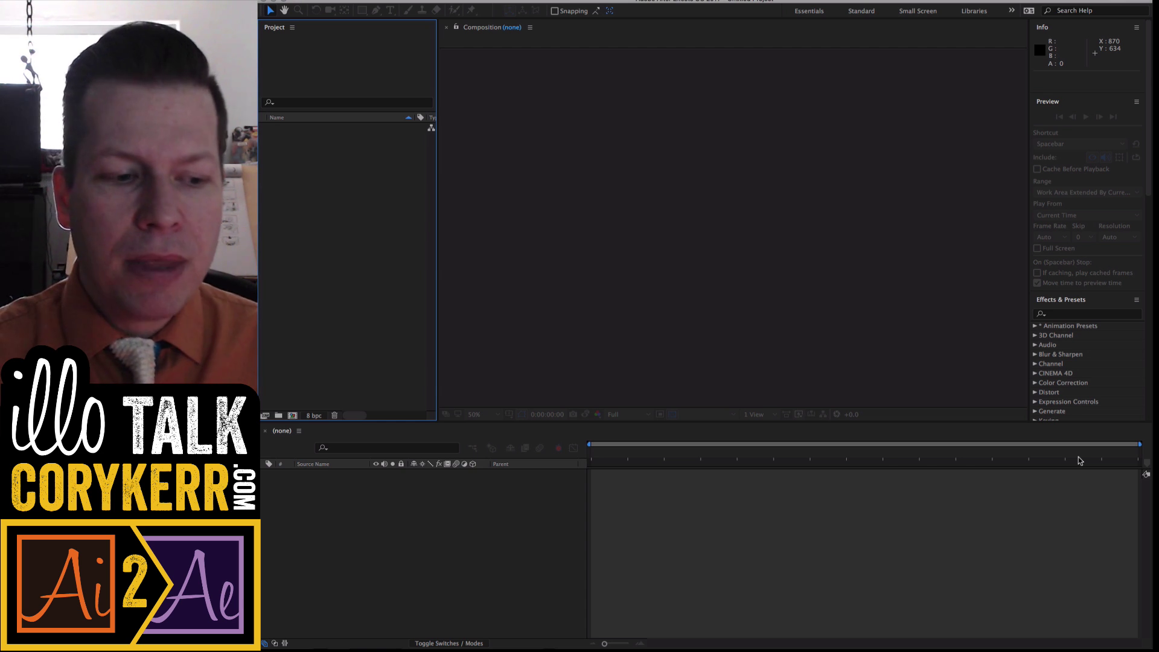
Step: Return to After Effects and open the recent project walking_test_8.aep
left_click(373, 0)
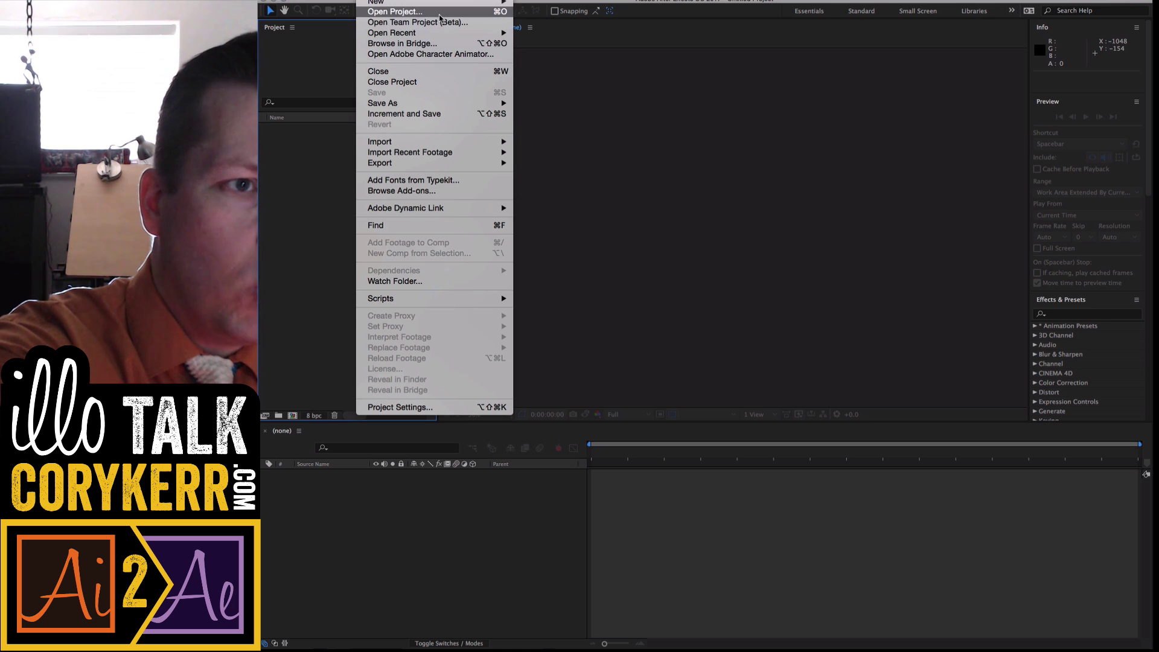
mouse_move(444, 33)
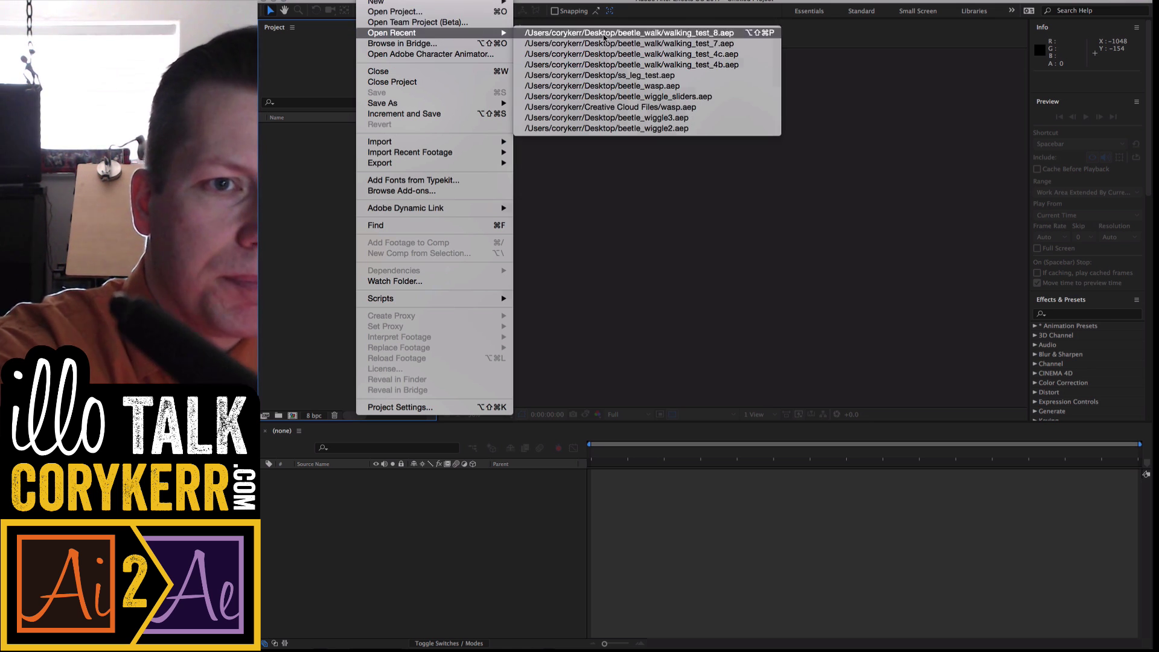
left_click(604, 35)
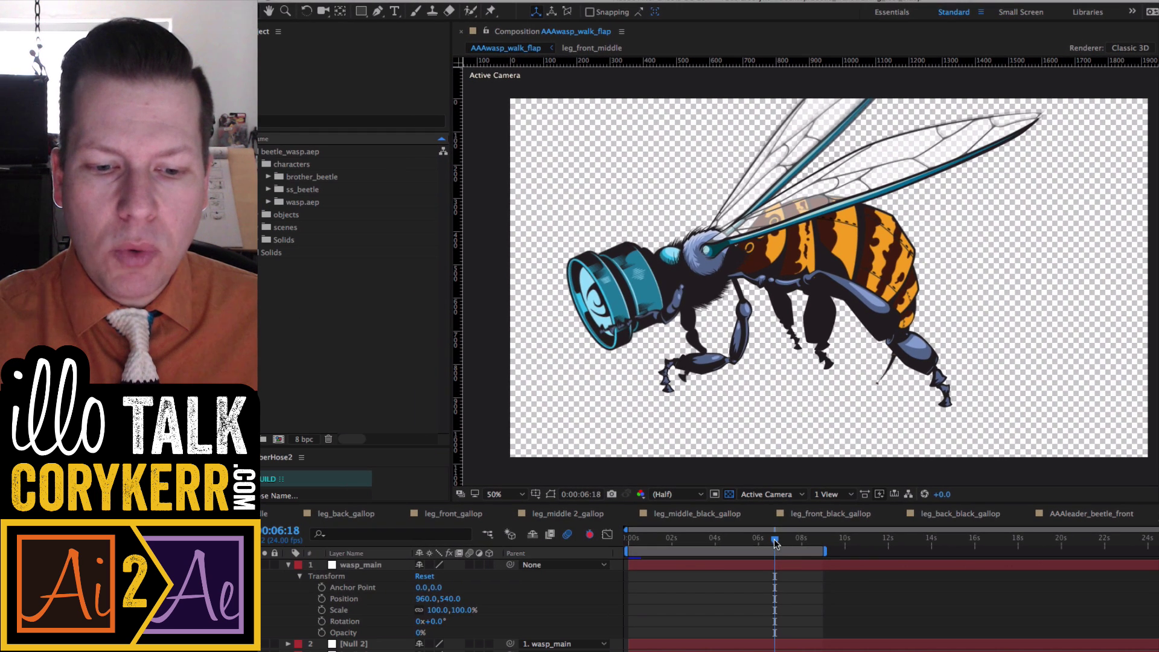
Step: Scrub the AAAwasp_walk_flap composition back to 0:00:00:00, magnify the timeline's time scale, and scrub forward through the opening frames
left_click_drag(775, 539, 640, 564)
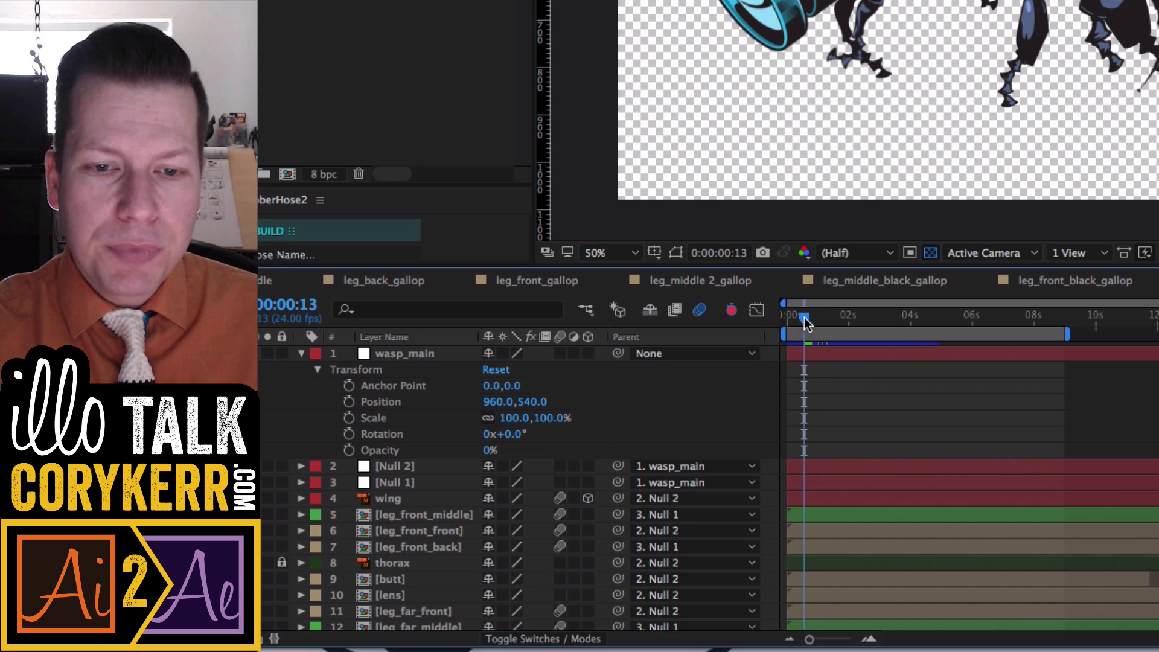
mouse_move(804, 318)
left_mouse_down()
mouse_move(818, 321)
mouse_move(784, 317)
mouse_move(795, 320)
left_mouse_up()
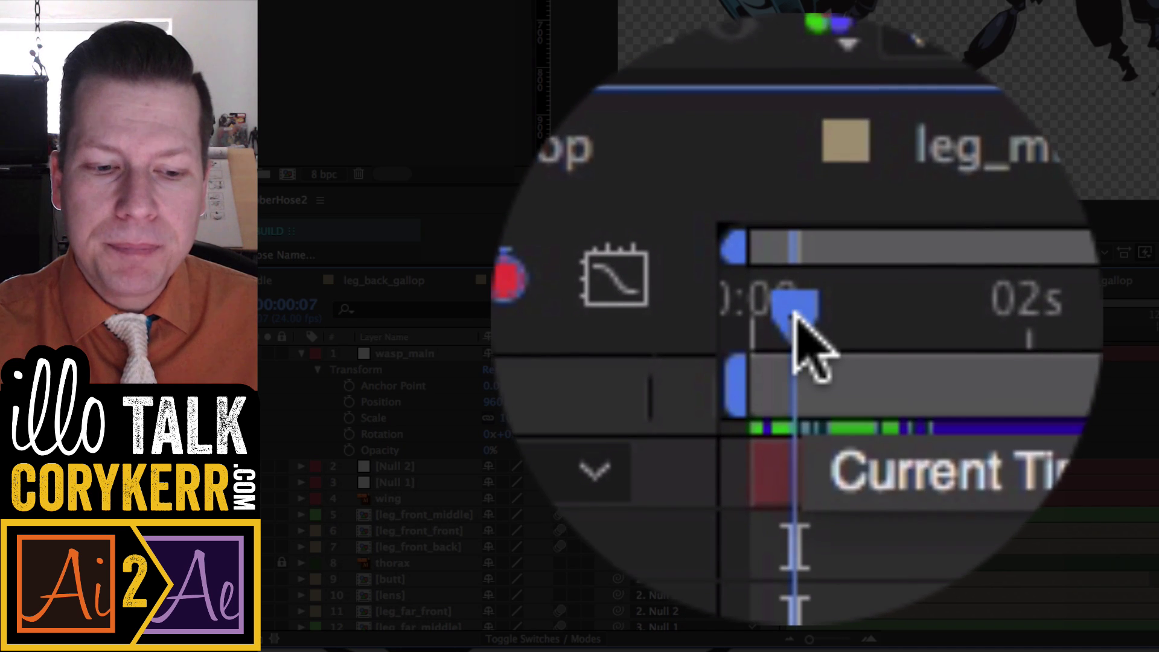
mouse_move(795, 319)
left_mouse_down()
mouse_move(822, 320)
mouse_move(784, 322)
left_mouse_up()
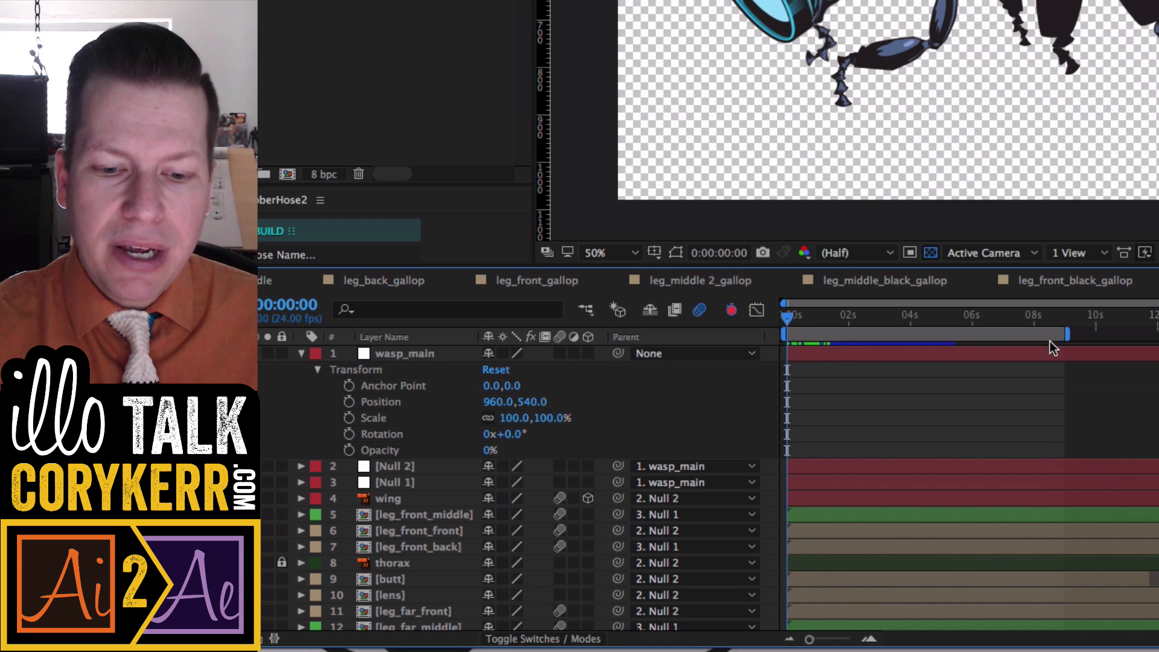
key("equal")
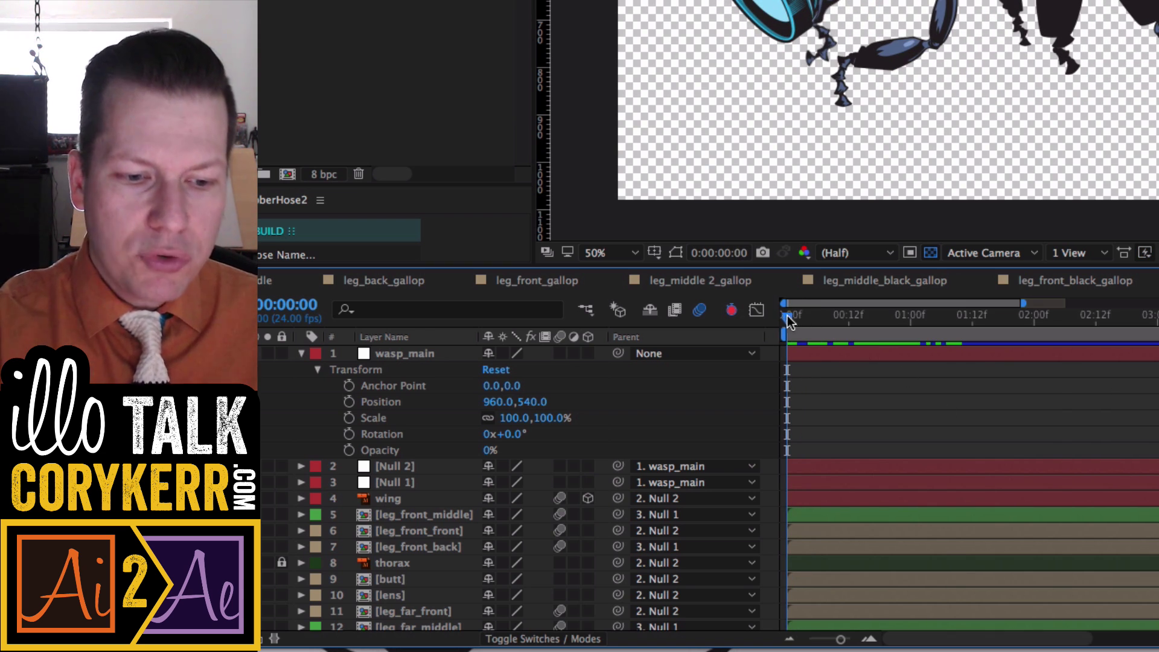
left_click_drag(788, 319, 838, 318)
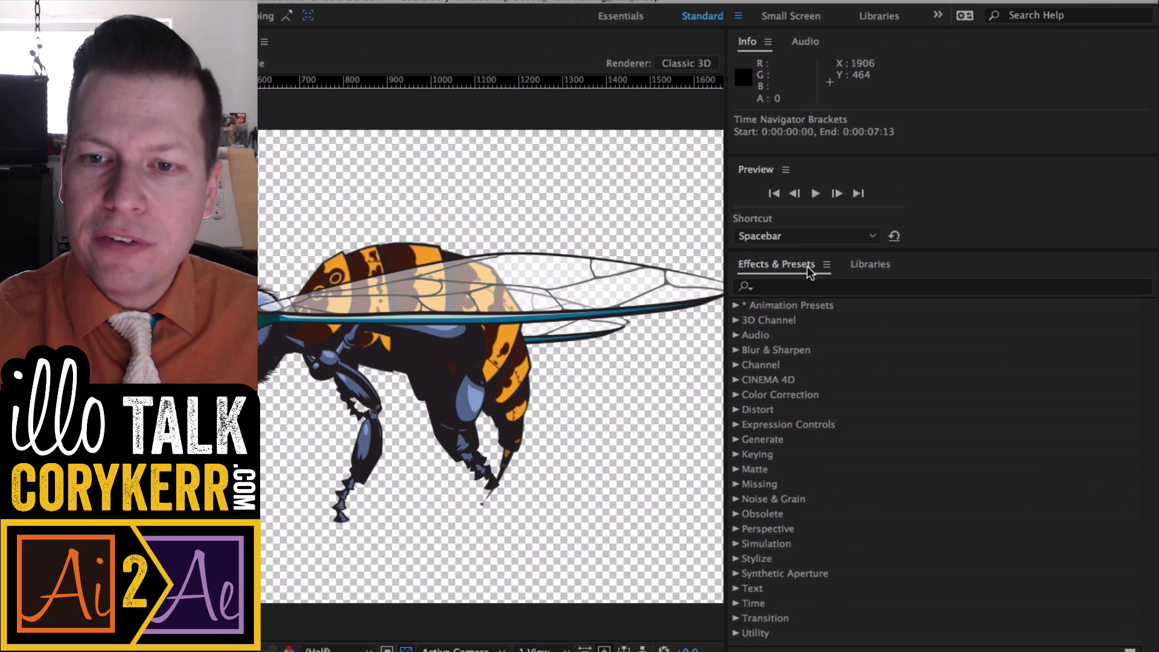
Step: Show the Libraries panel, group the Preview panel with Effects & Presets and Libraries, and dock it back above them
left_click(872, 266)
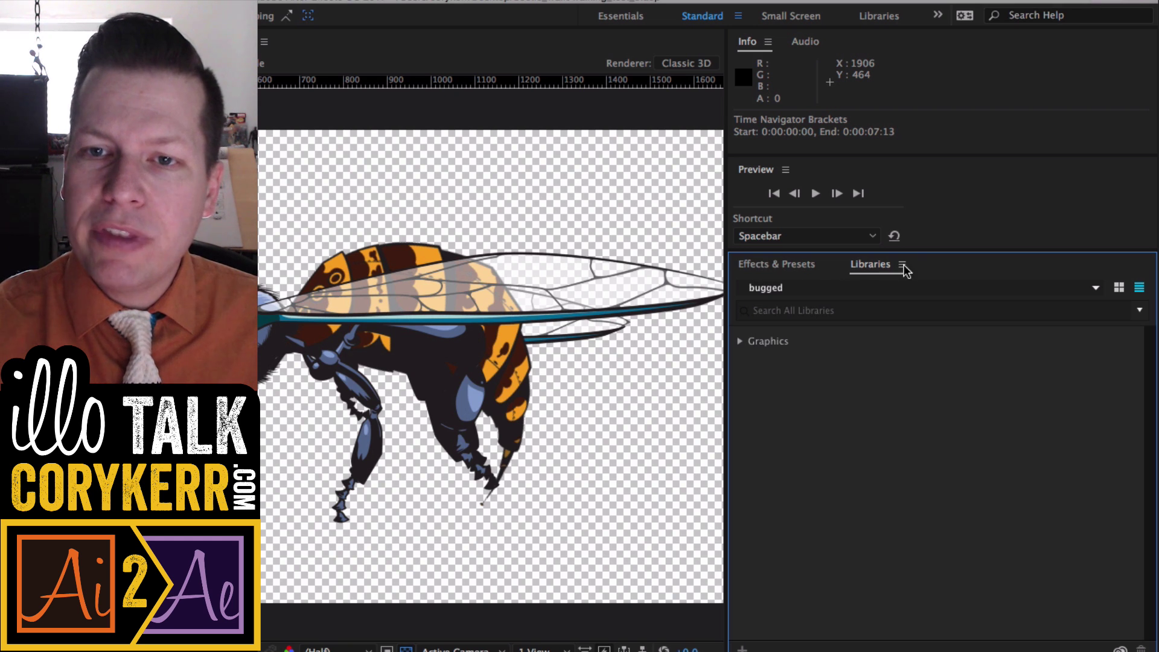
left_click(758, 175)
left_click_drag(760, 177, 941, 272)
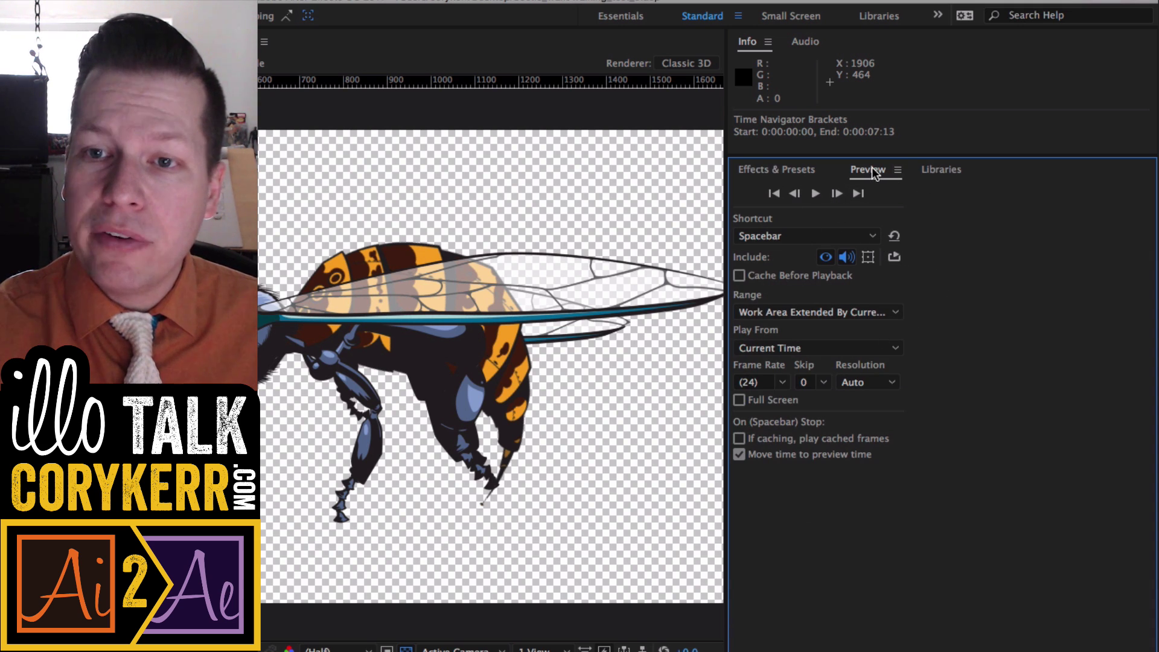
left_click_drag(872, 166, 870, 147)
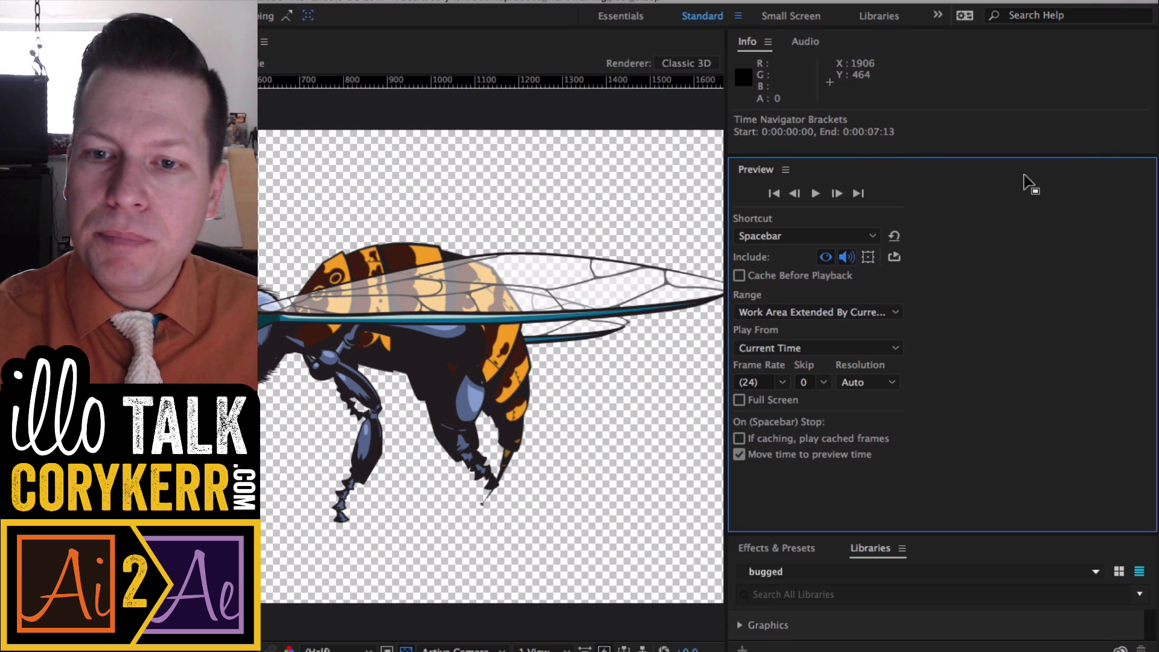
Step: Resize the workspace panels: shorten the Preview panel, narrow the panel column holding Libraries, and enlarge the RubberHose2 panel
left_click_drag(923, 531, 927, 244)
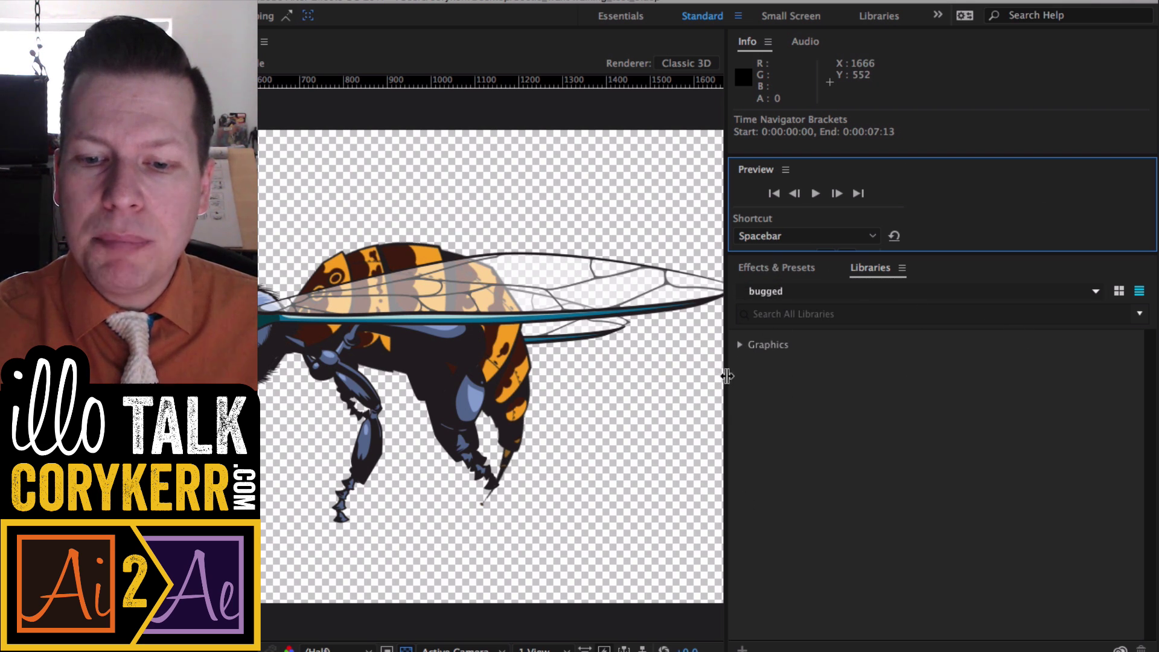
left_click_drag(728, 371, 907, 381)
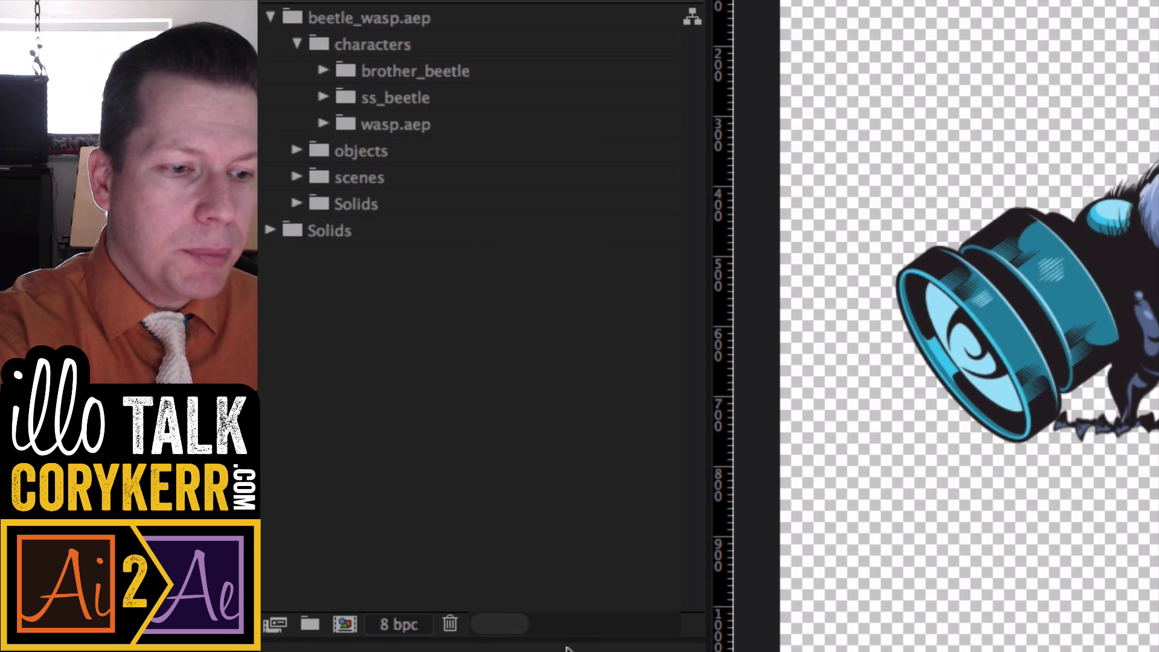
left_click_drag(570, 639, 592, 294)
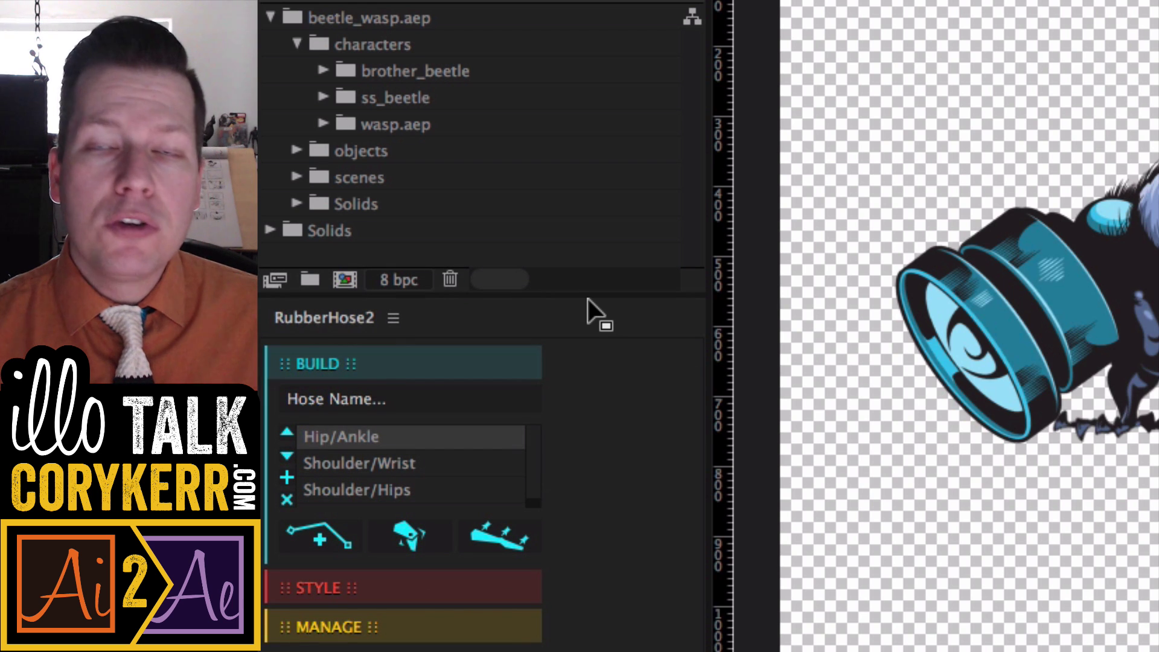
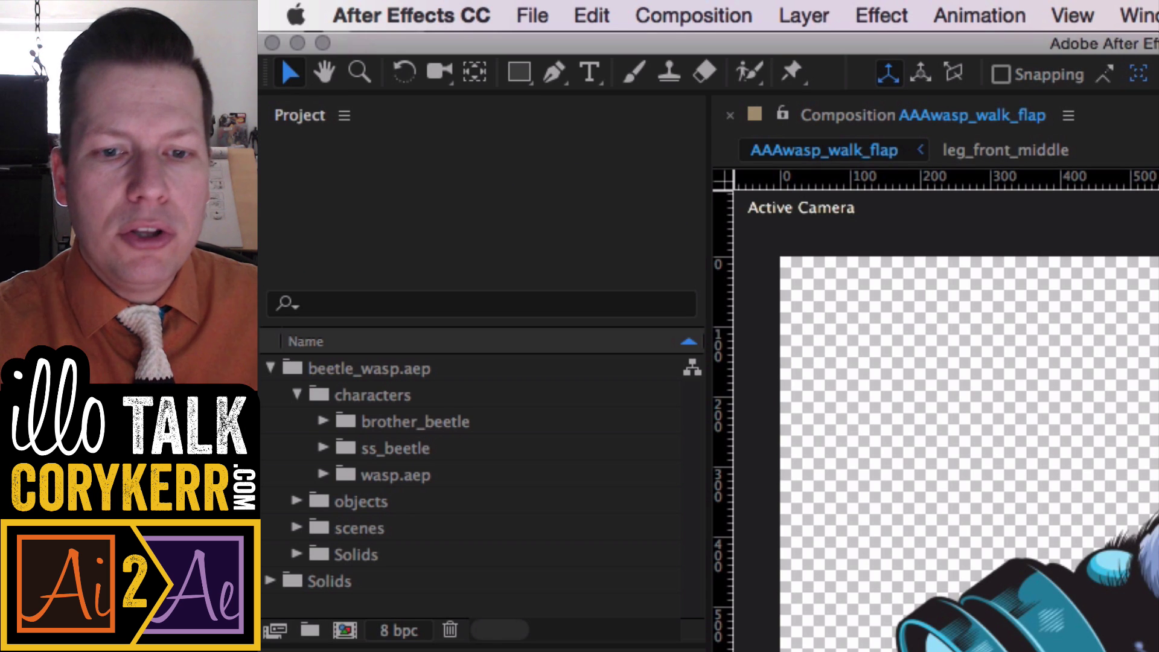
Step: Pan the wasp composition slightly with the Hand tool and return to the Selection tool
left_click(324, 72)
left_click_drag(906, 362, 908, 412)
key("v")
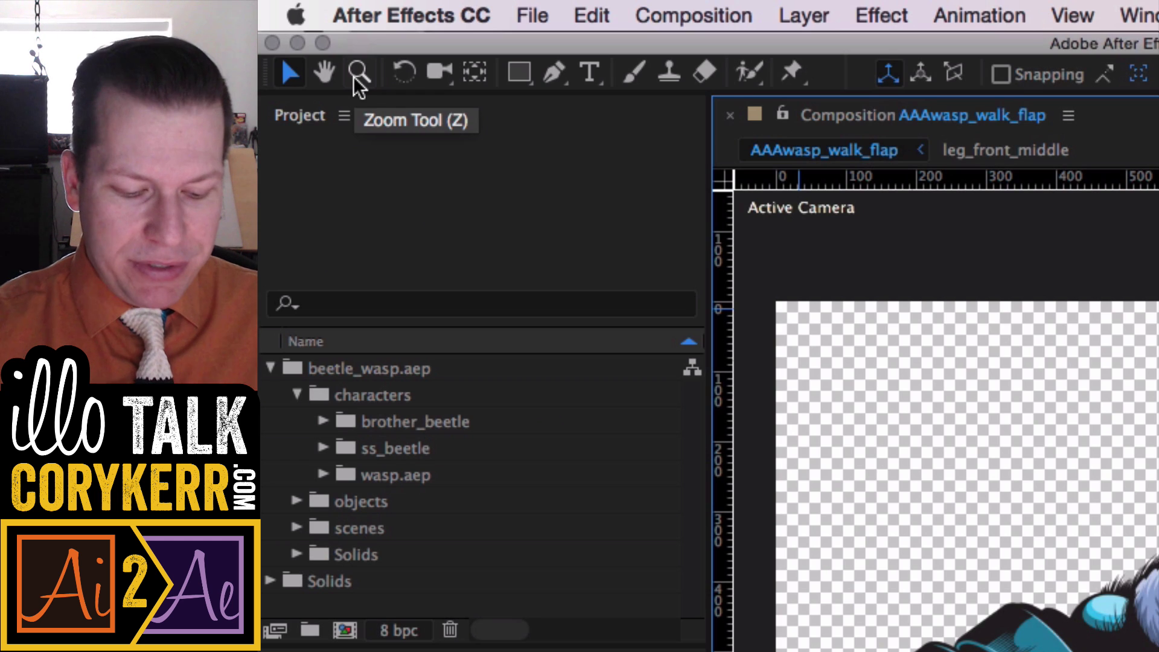
Step: Magnify the wasp composition with the Zoom tool, move around it, and zoom back out
left_click(689, 348)
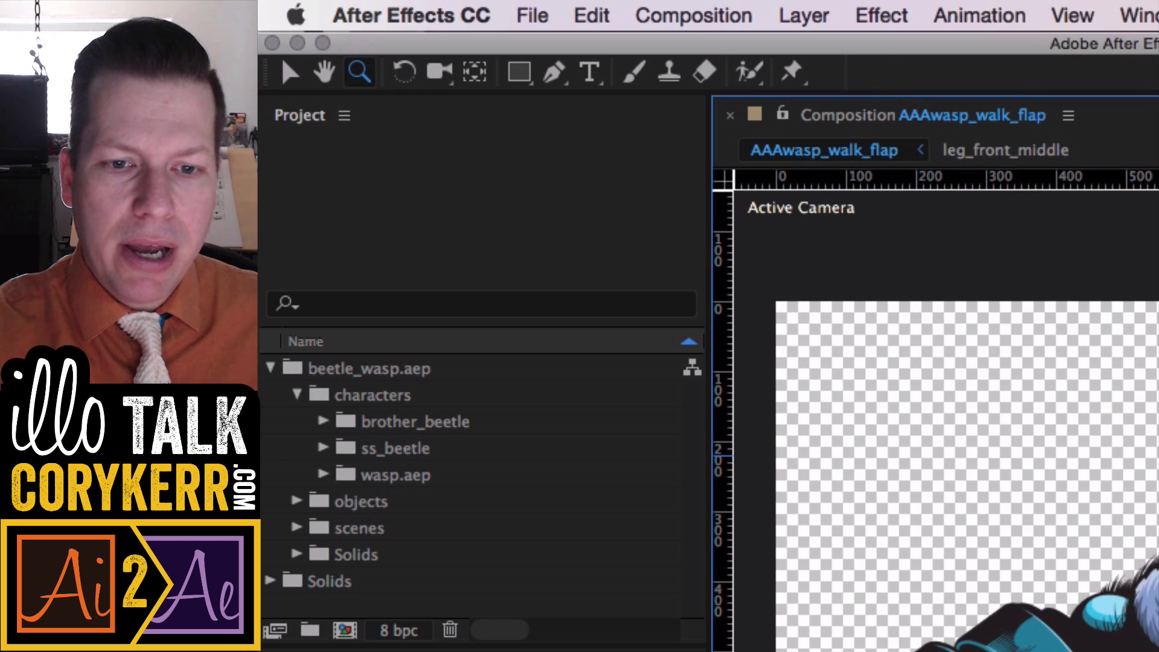
key("period")
key("h")
scroll(935, 386, "down", 5)
key("z")
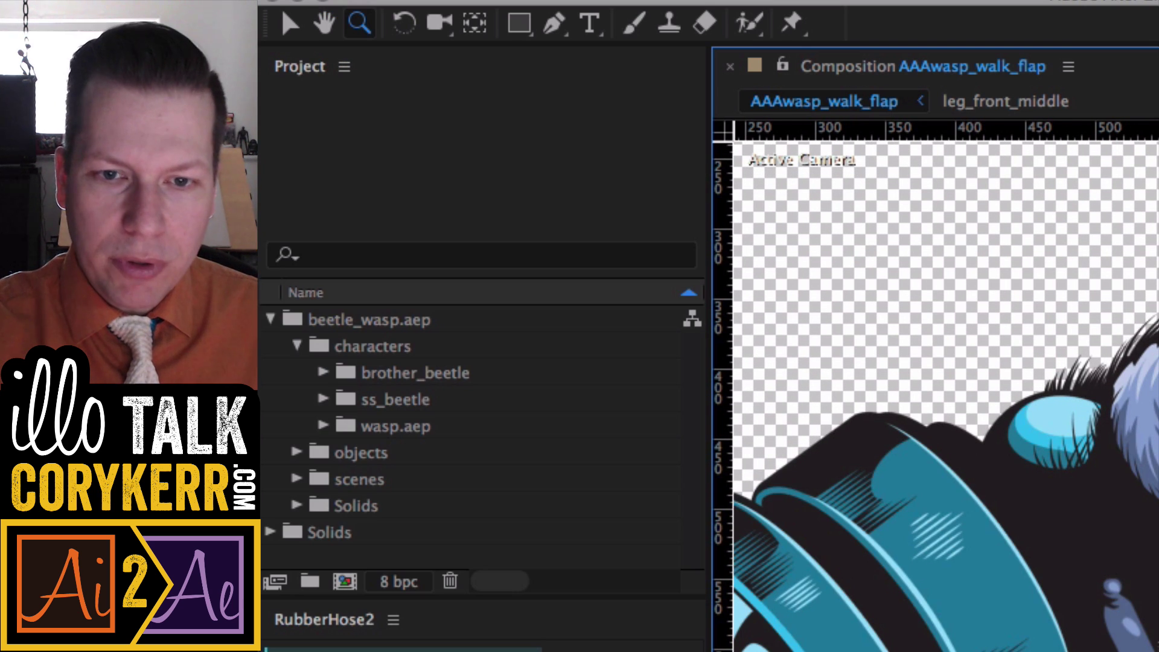
key("comma")
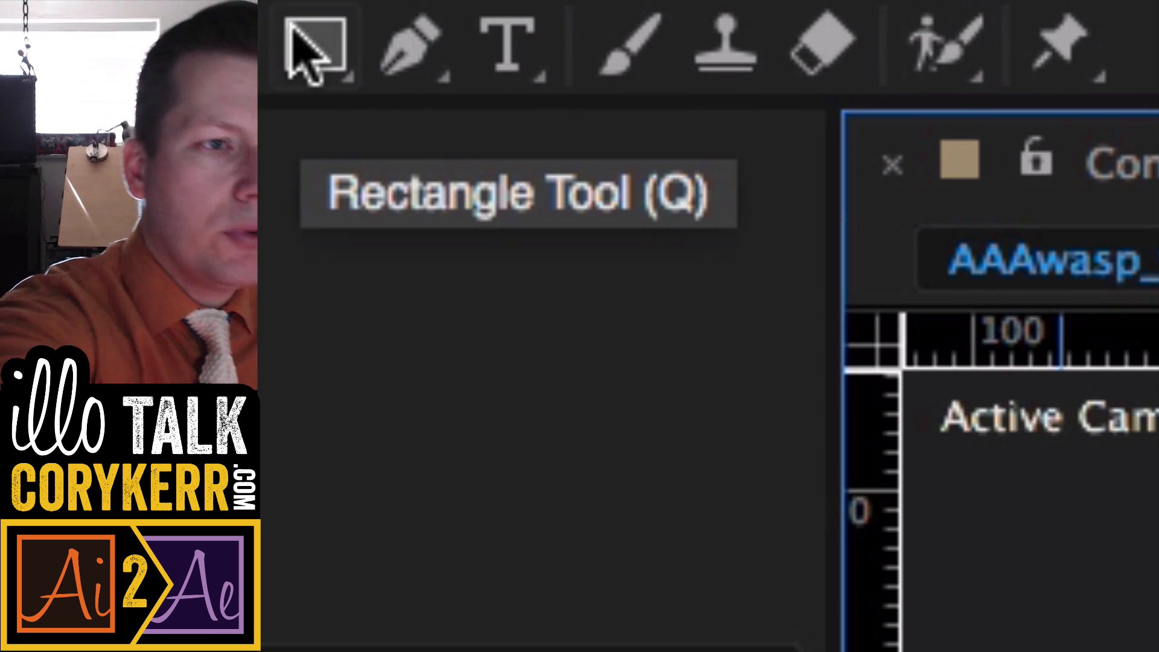
Step: Cycle through the shape tools to the Rounded Rectangle Tool, review the variants, and choose the Rectangle Tool
key("q")
left_click(309, 63)
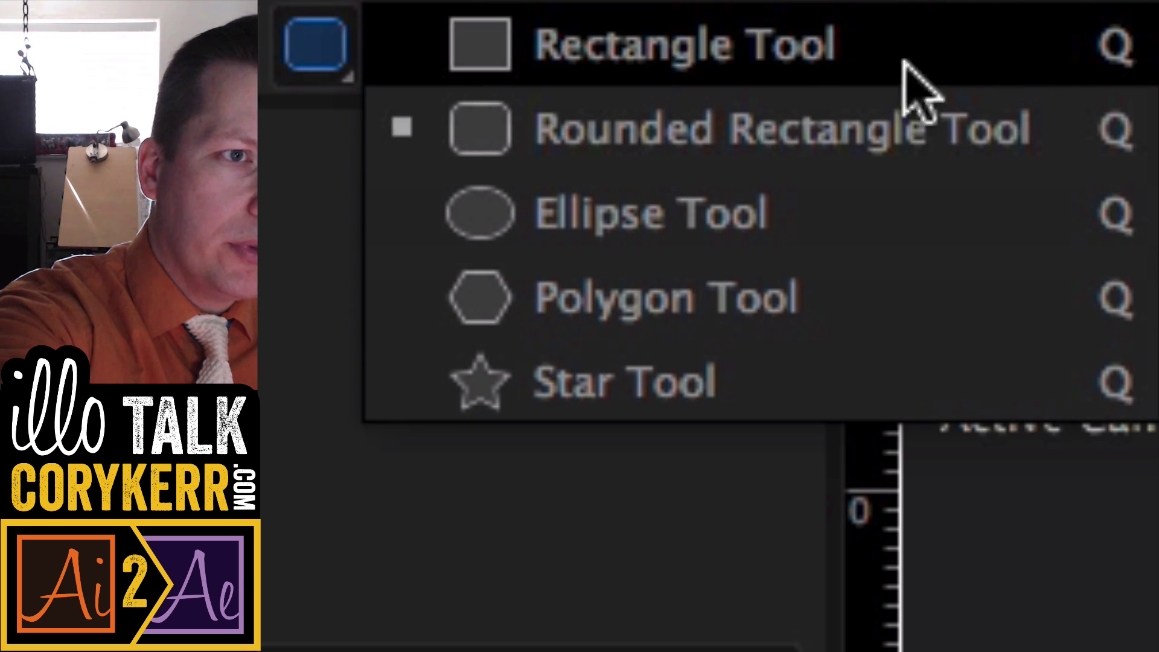
left_click(695, 55)
Step: Activate the Pen Tool, review its vertex and mask feather variants, and keep the Pen Tool selected
left_click(391, 60)
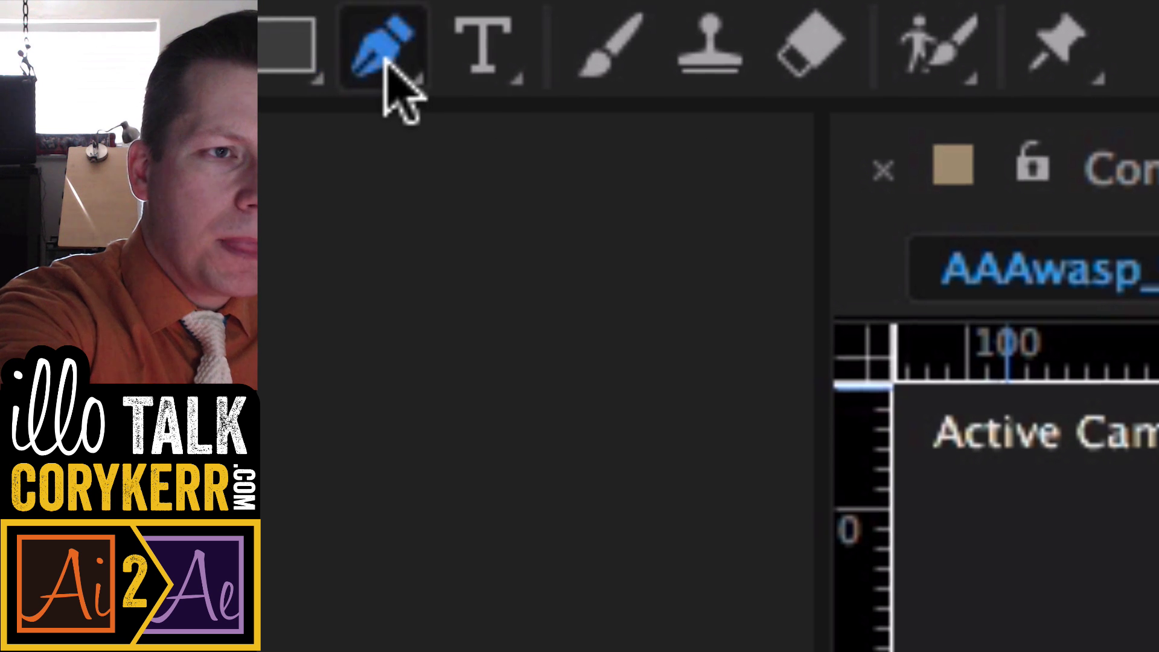
left_click(390, 60)
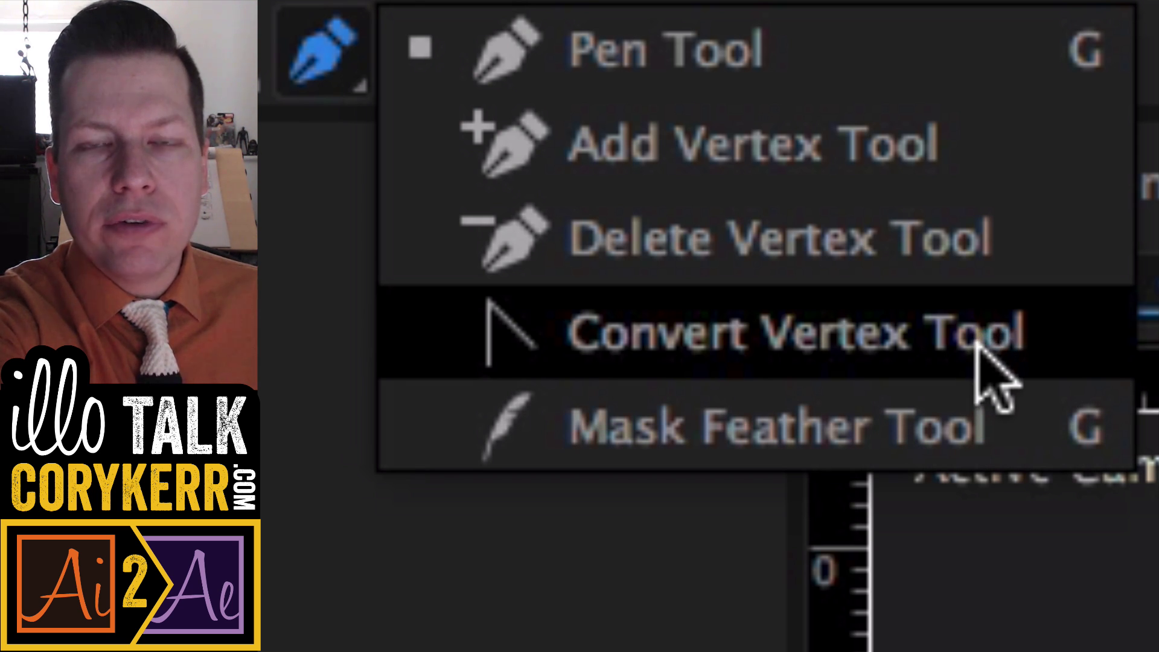
left_click(746, 57)
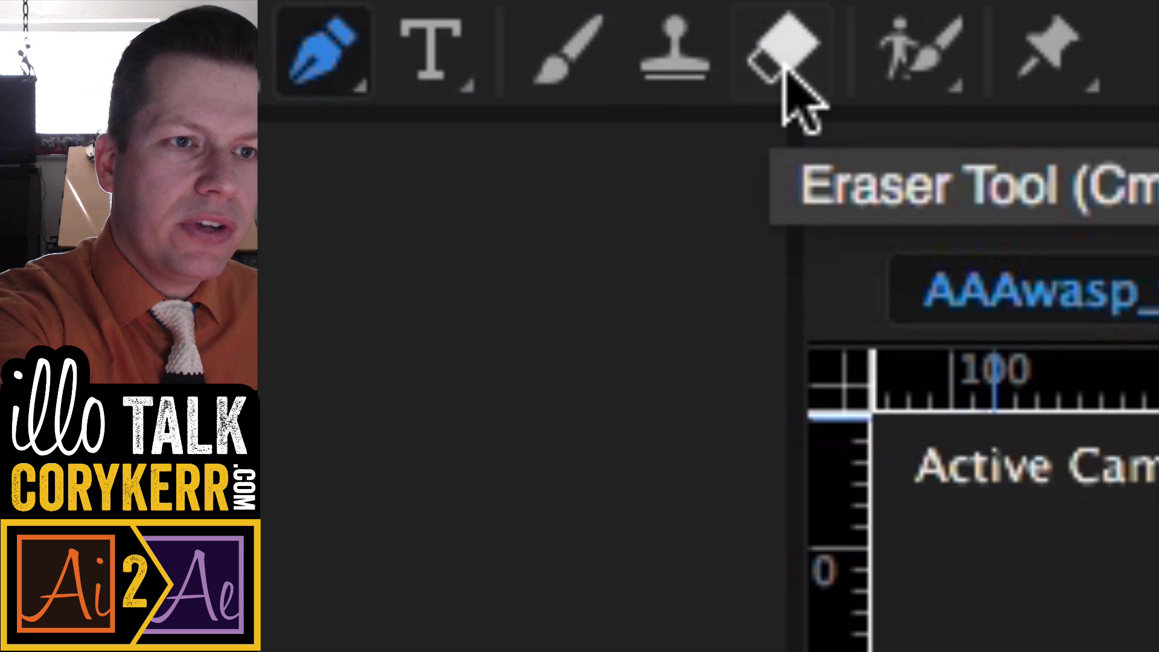
Step: Look through the Roto Brush and Puppet tool variants and activate the Puppet Pin Tool
left_click(920, 84)
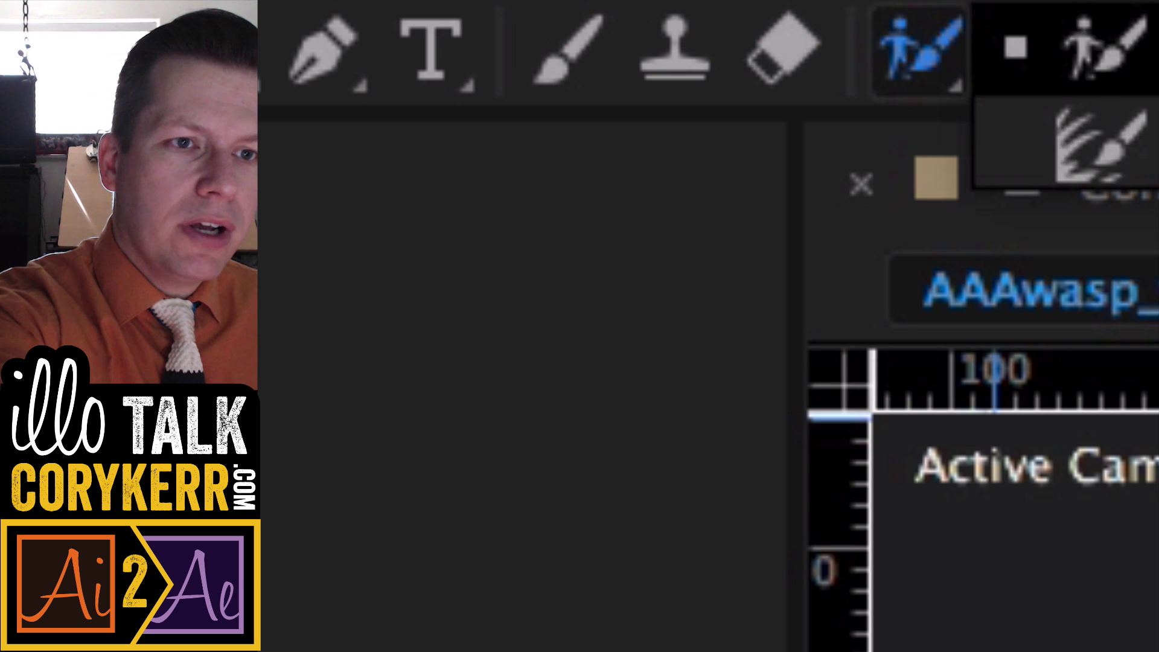
key("alt+w")
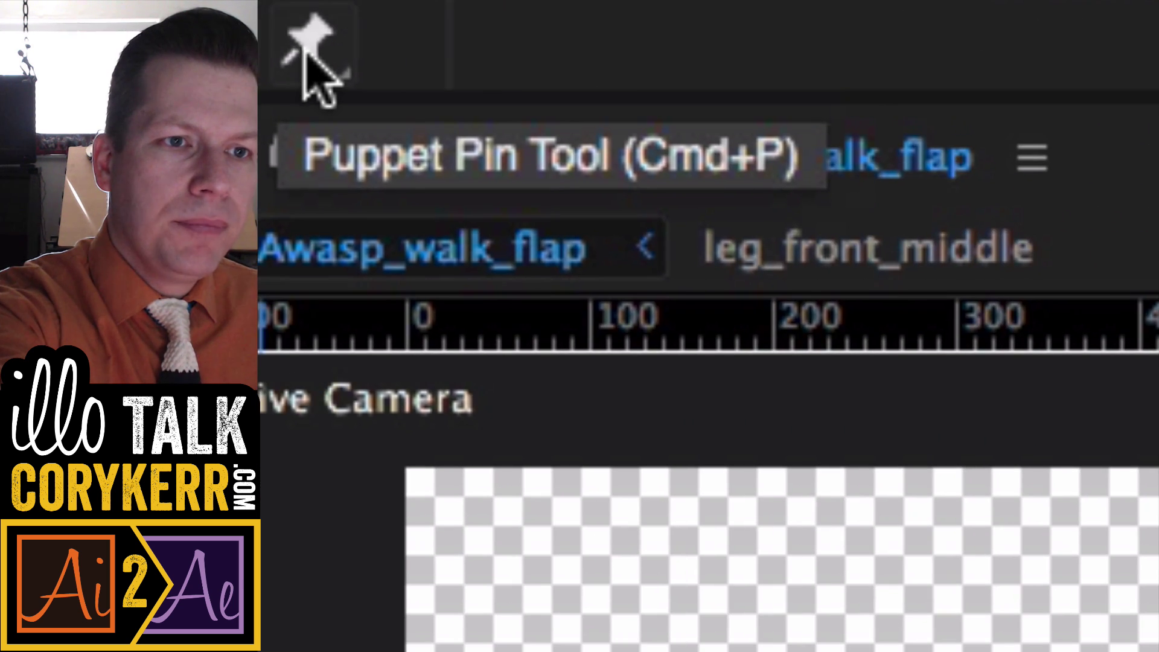
left_click_drag(310, 65, 749, 109)
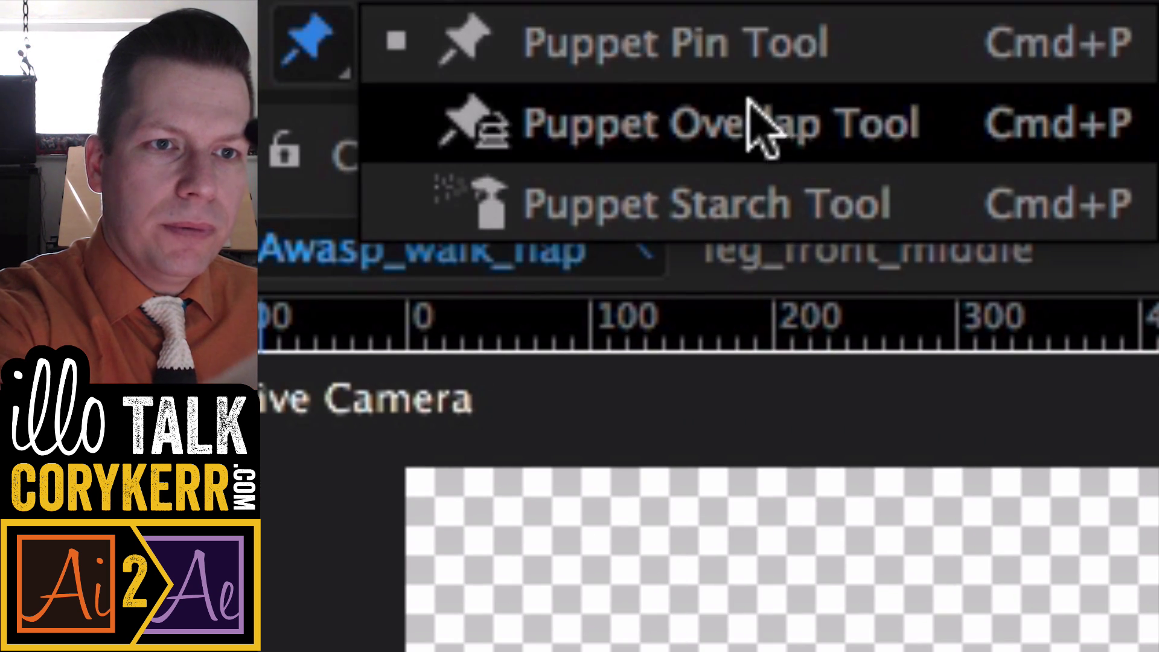
key("super+p")
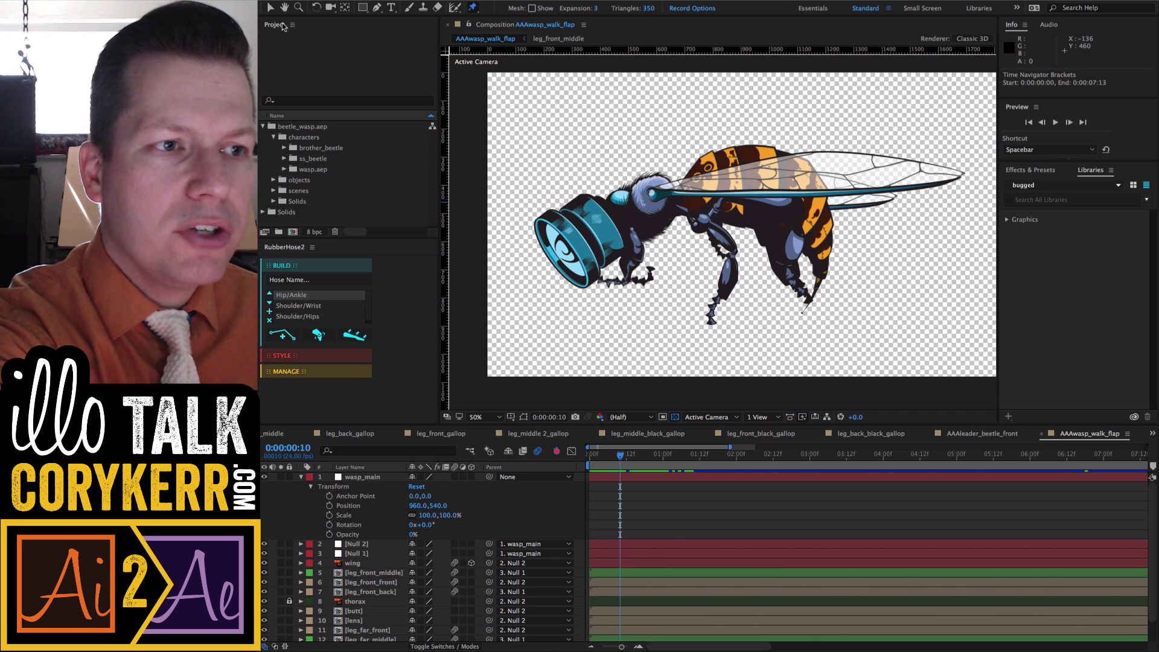
Step: Expand the brother_beetle and beetle_main folders in the project and open the AAAleader_beetle_front composition
left_click(319, 54)
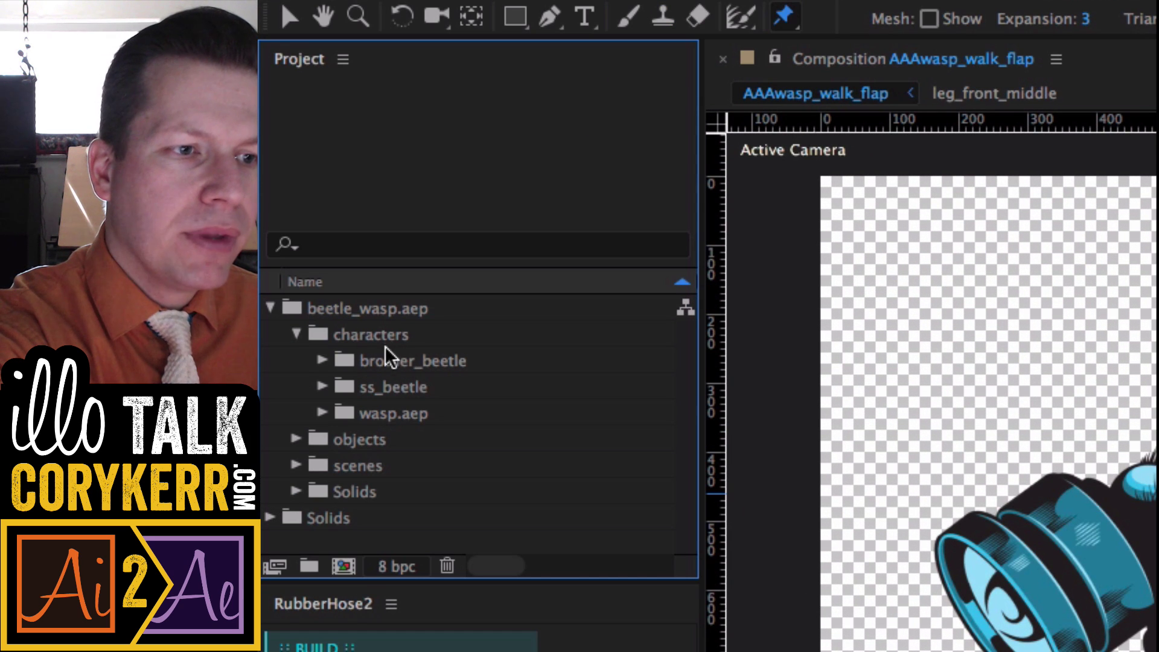
left_click(323, 359)
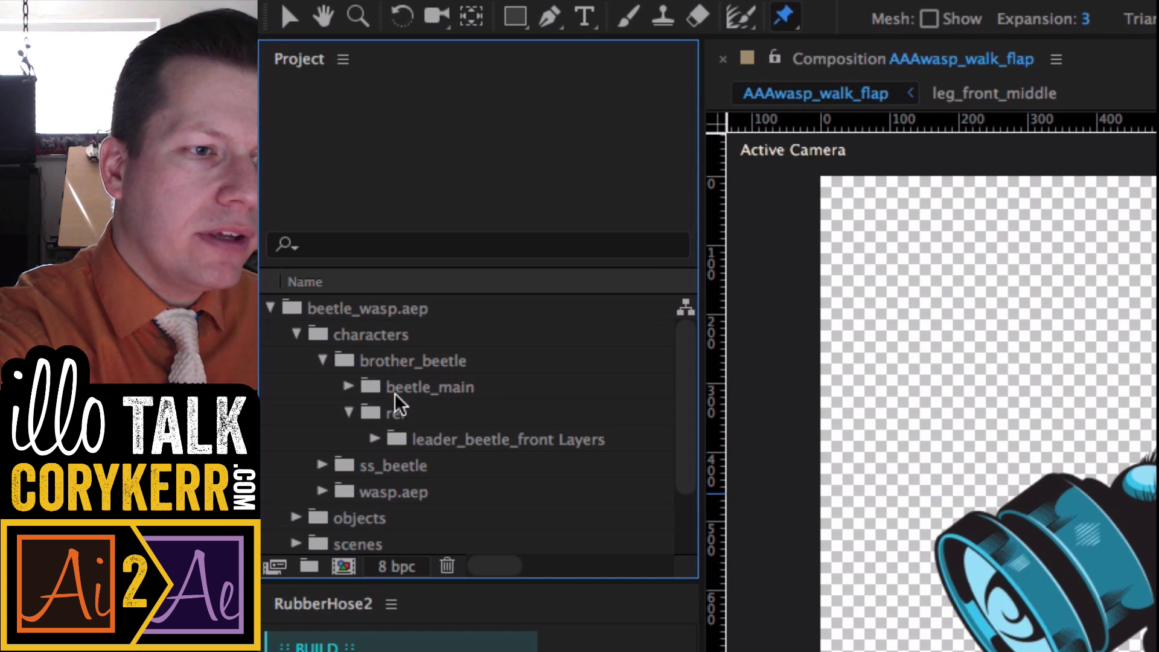
left_click(348, 387)
scroll(436, 420, "down", 3)
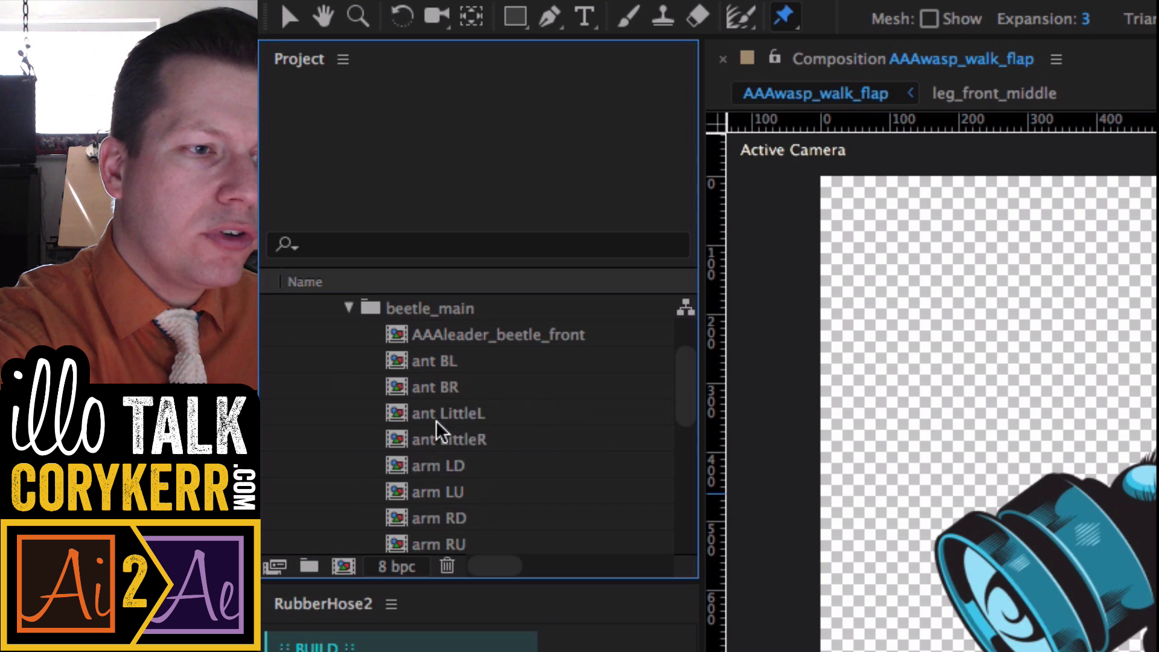
double_click(521, 336)
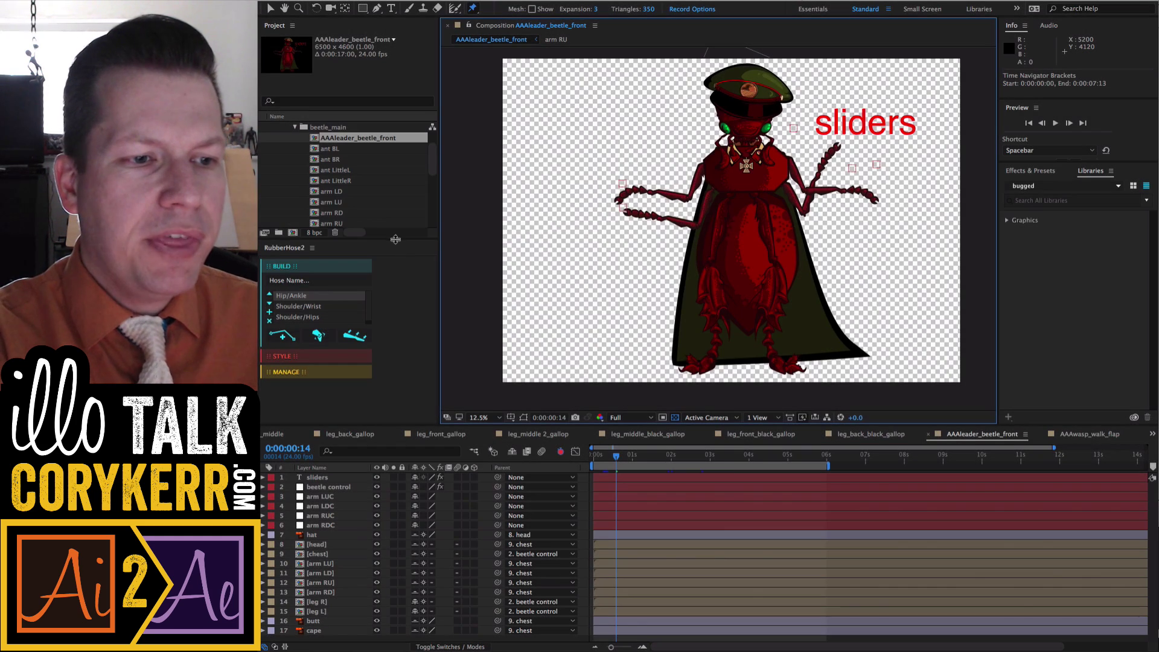
Step: Enlarge the Project panel and open the head precomposition nested in the leader beetle composition
left_click_drag(396, 239, 389, 418)
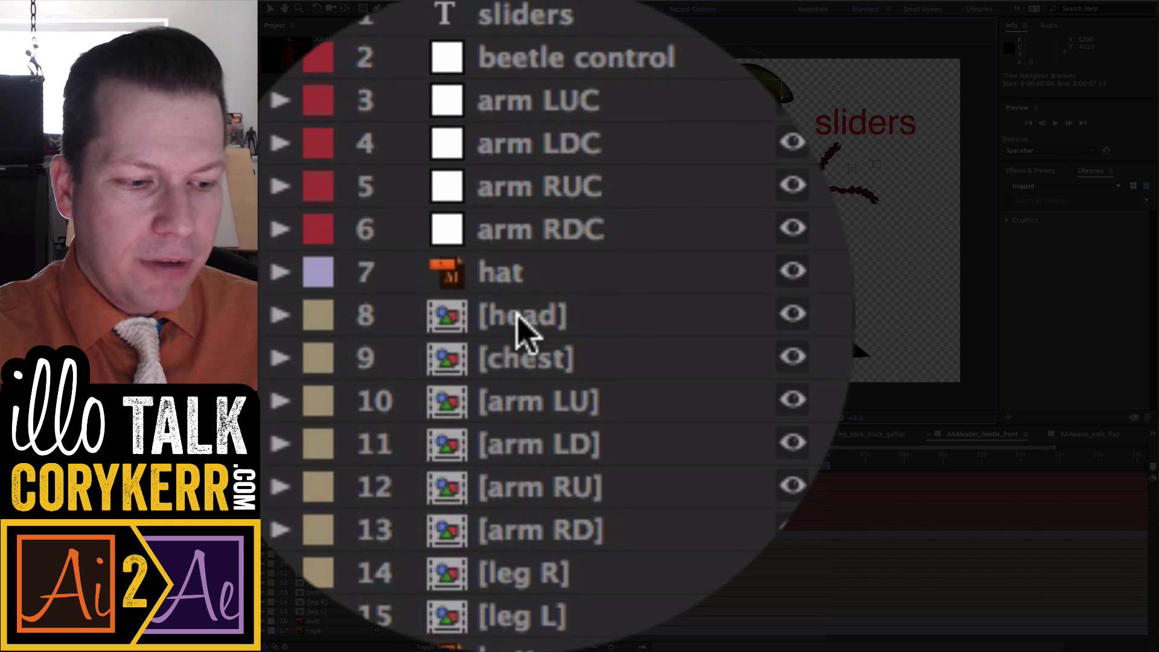
left_click(315, 544)
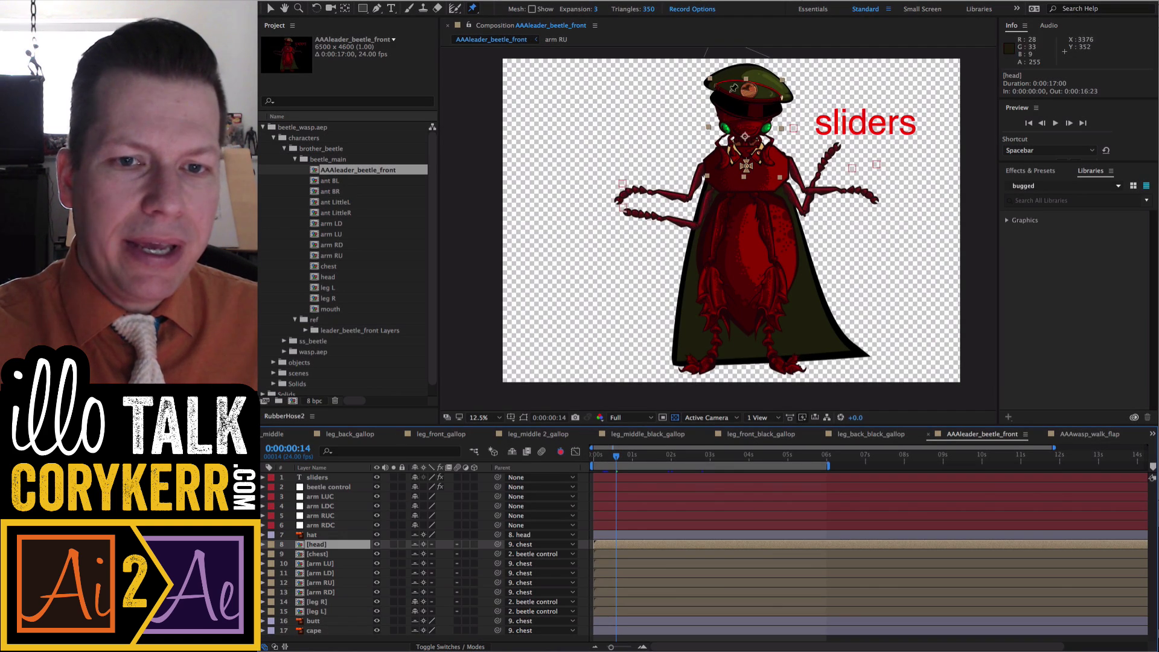
double_click(318, 545)
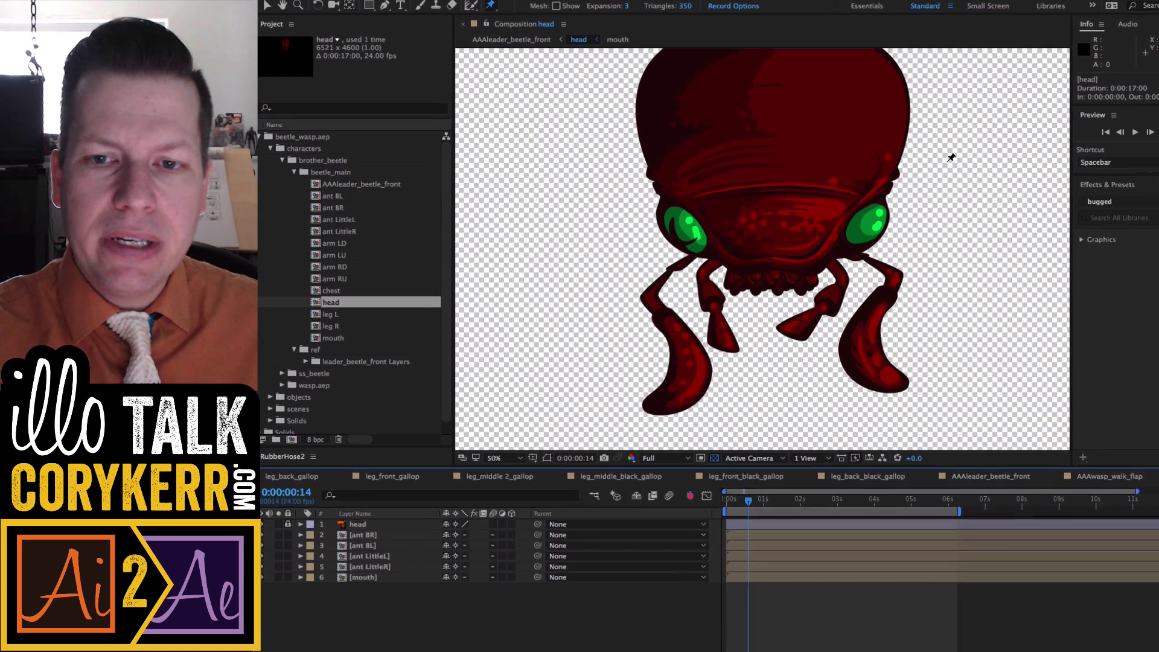
key("h")
left_click_drag(880, 163, 886, 211)
left_click_drag(1031, 258, 1030, 220)
key("ctrl+p")
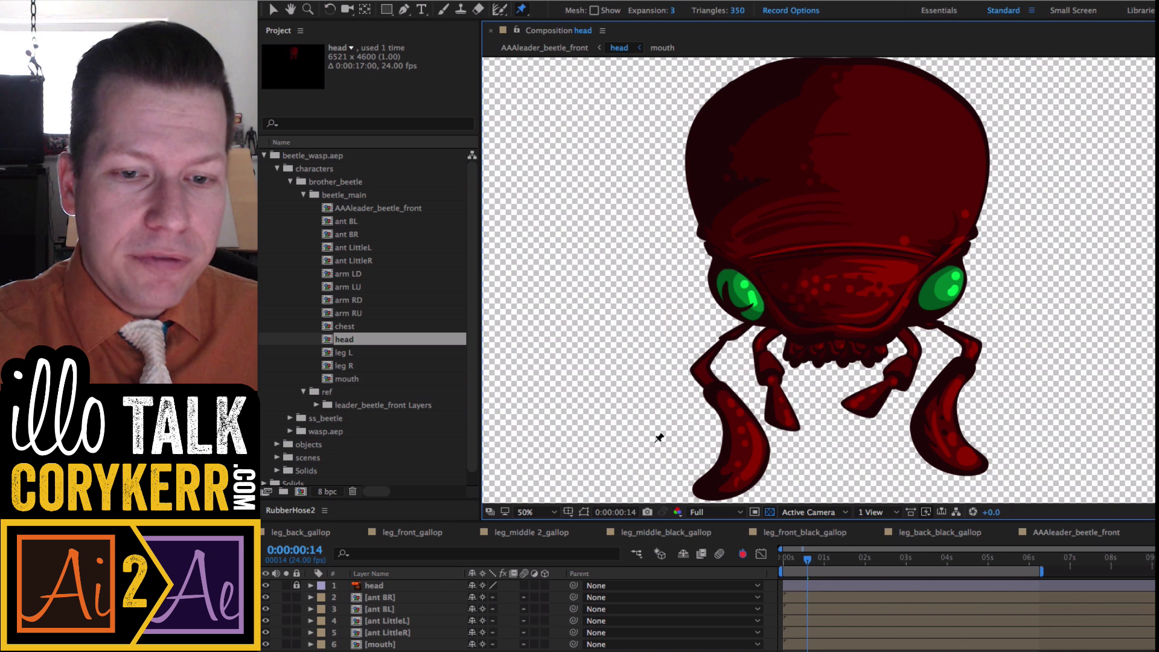
Step: Inspect the nested ant BR composition inside the head, and return to the AAAleader_beetle_front composition
double_click(391, 599)
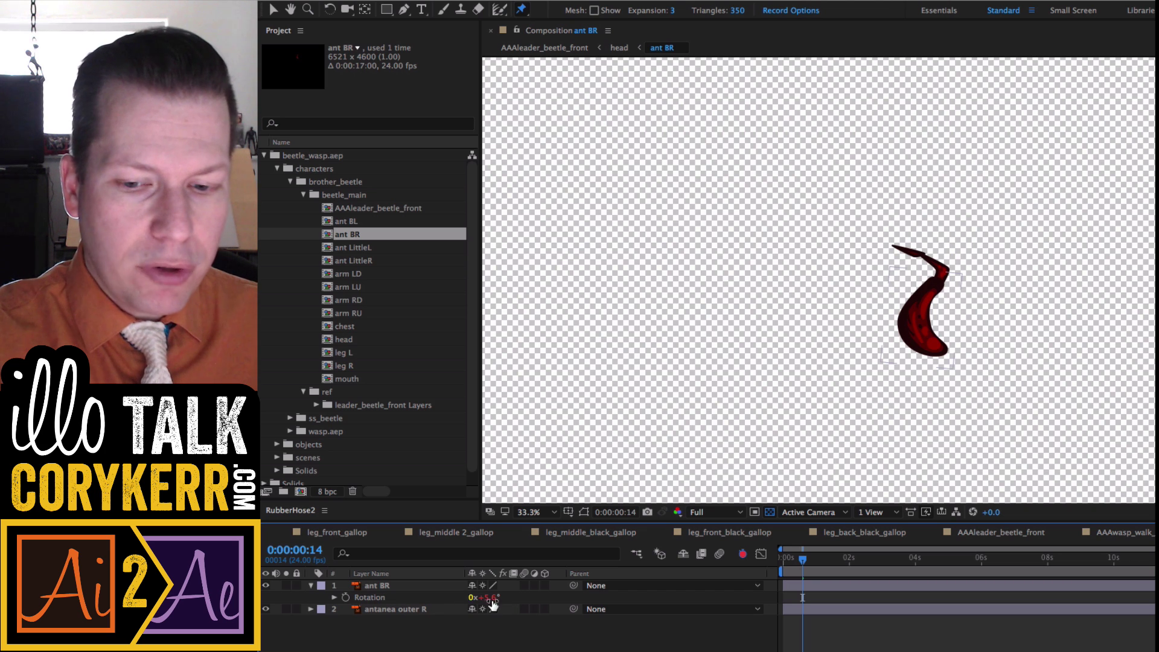
left_click(991, 532)
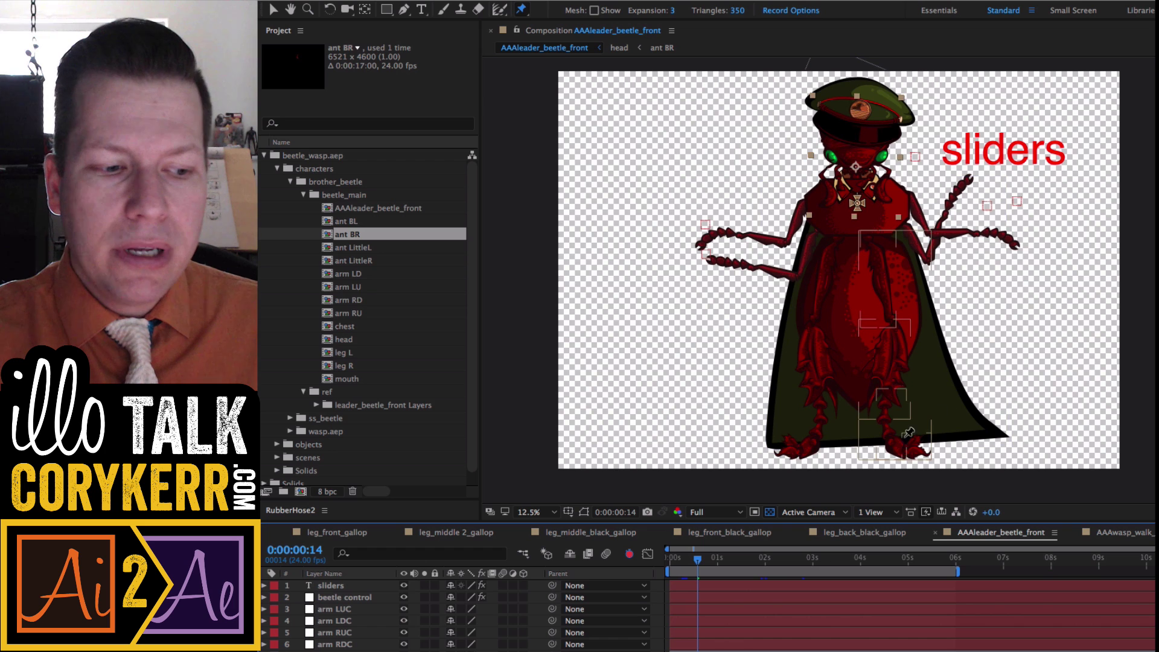
left_click(361, 209)
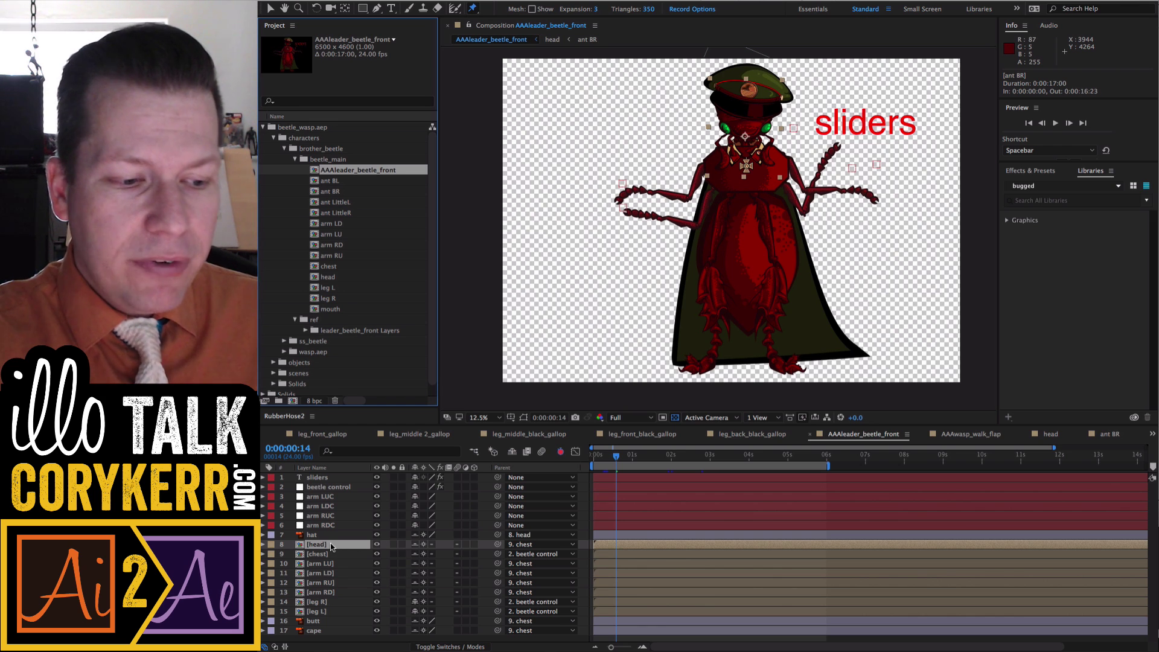
Step: Zoom in on the beetle's head and move the head layer's anchor point away from the neck, out past the shoulder
key("z")
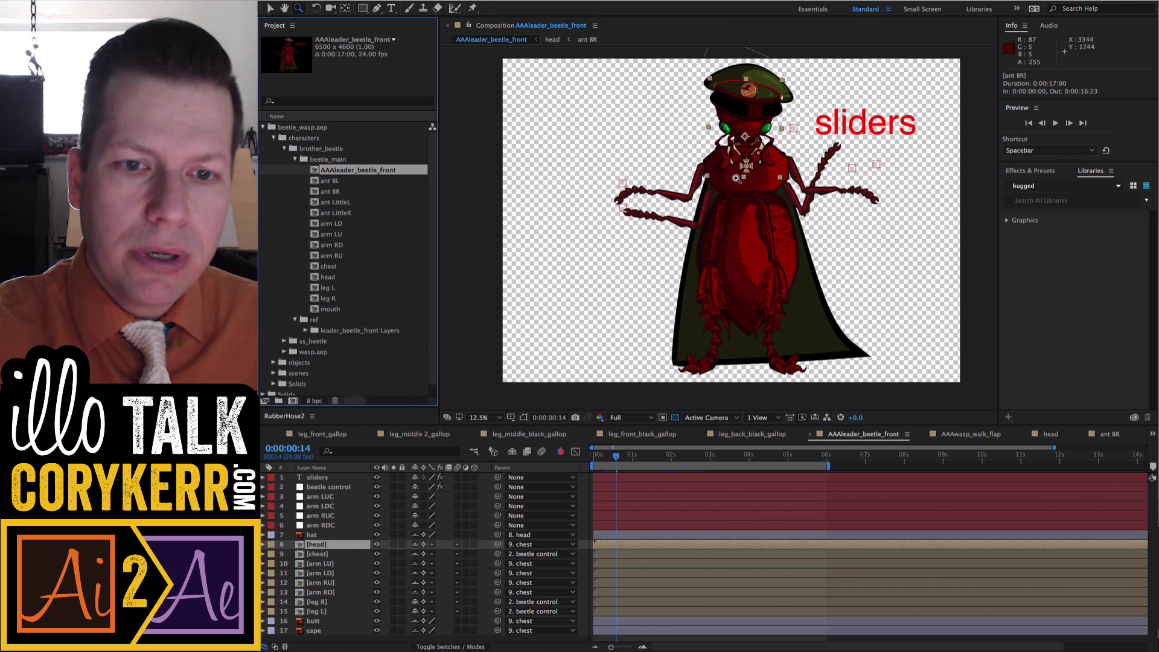
left_click(818, 54)
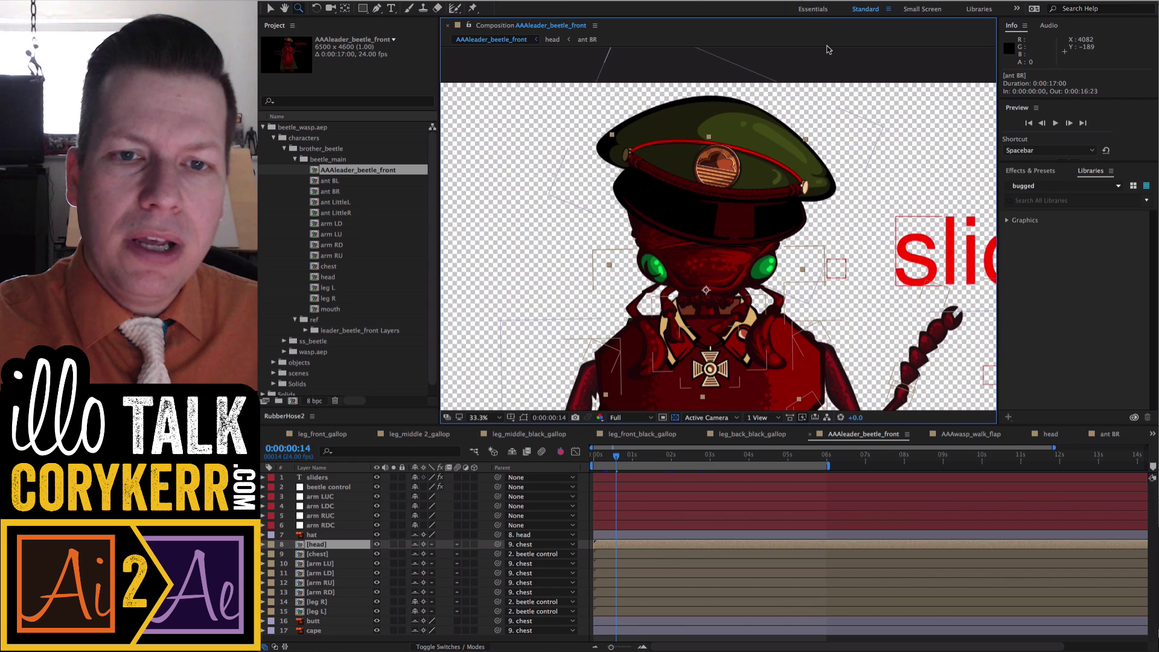
key("v")
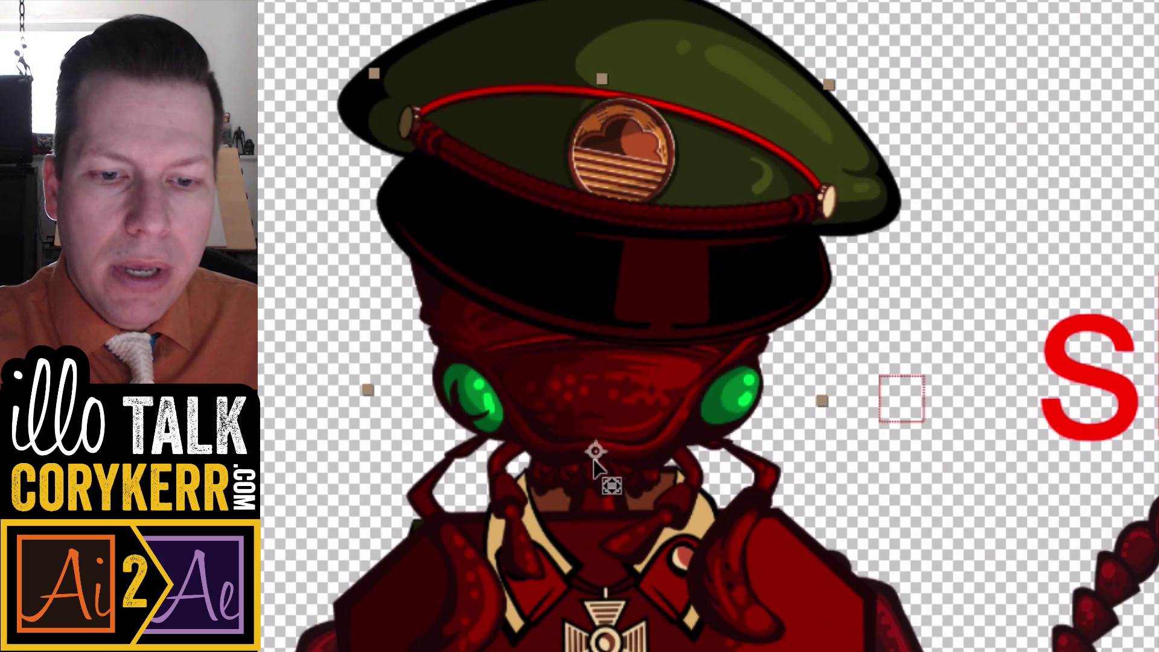
left_click_drag(595, 453, 929, 542)
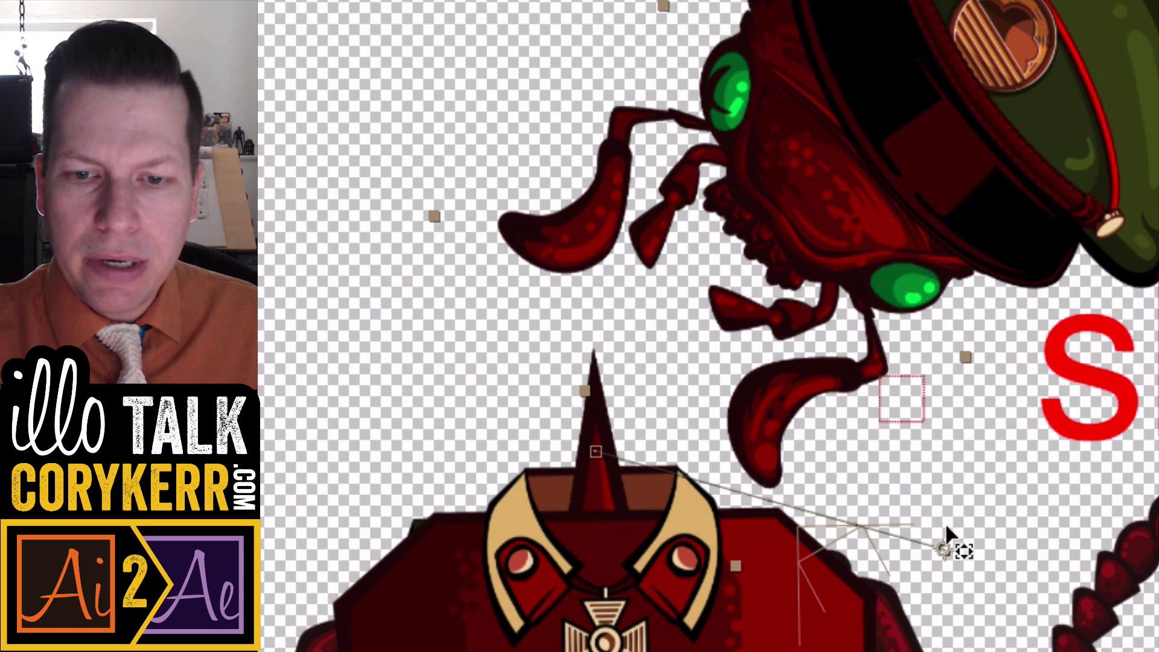
left_click_drag(629, 276, 954, 592)
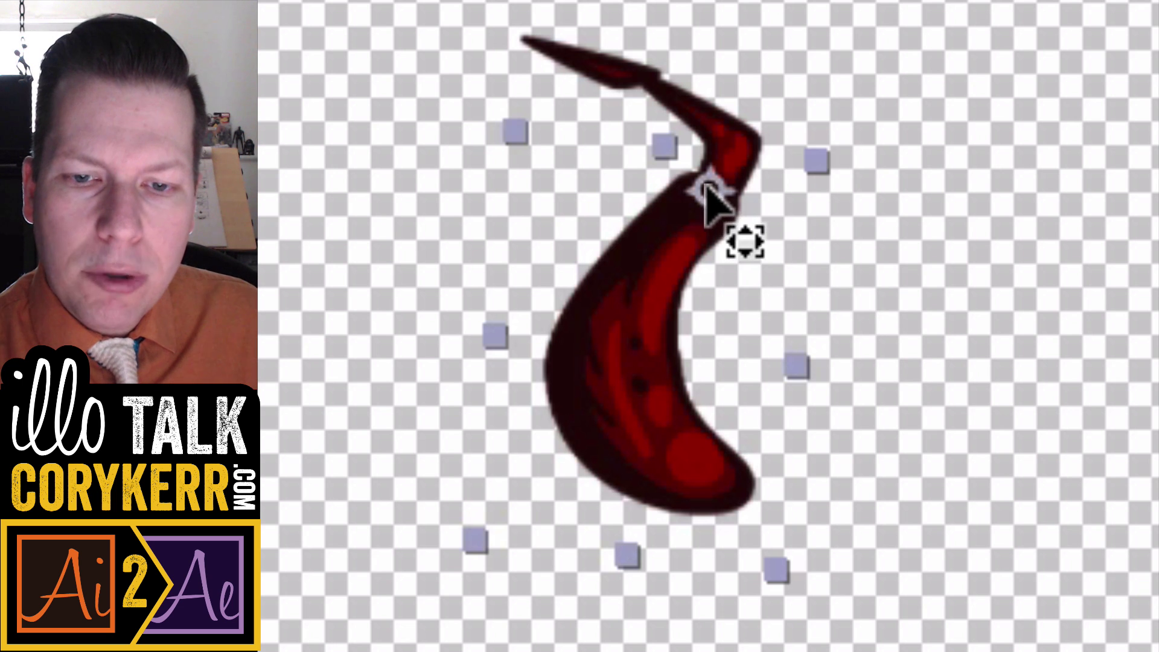
Step: Try moving the lower antenna segment's anchor point from its joint to the segment's tip, and undo the move
left_click_drag(708, 184, 703, 484)
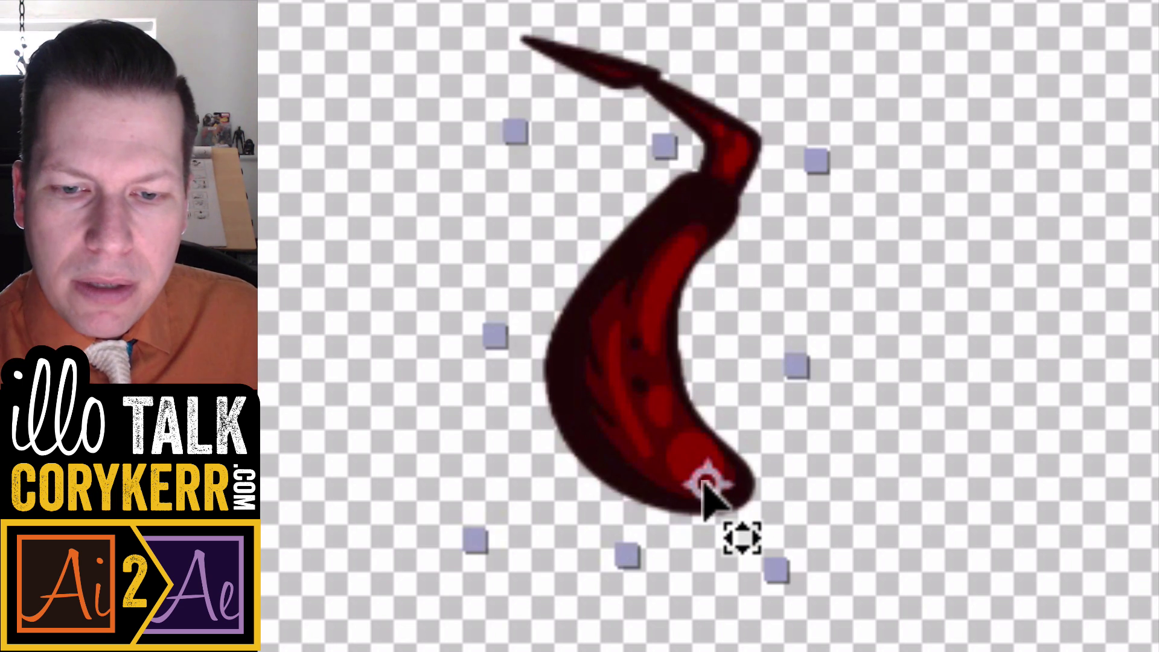
key("ctrl+z")
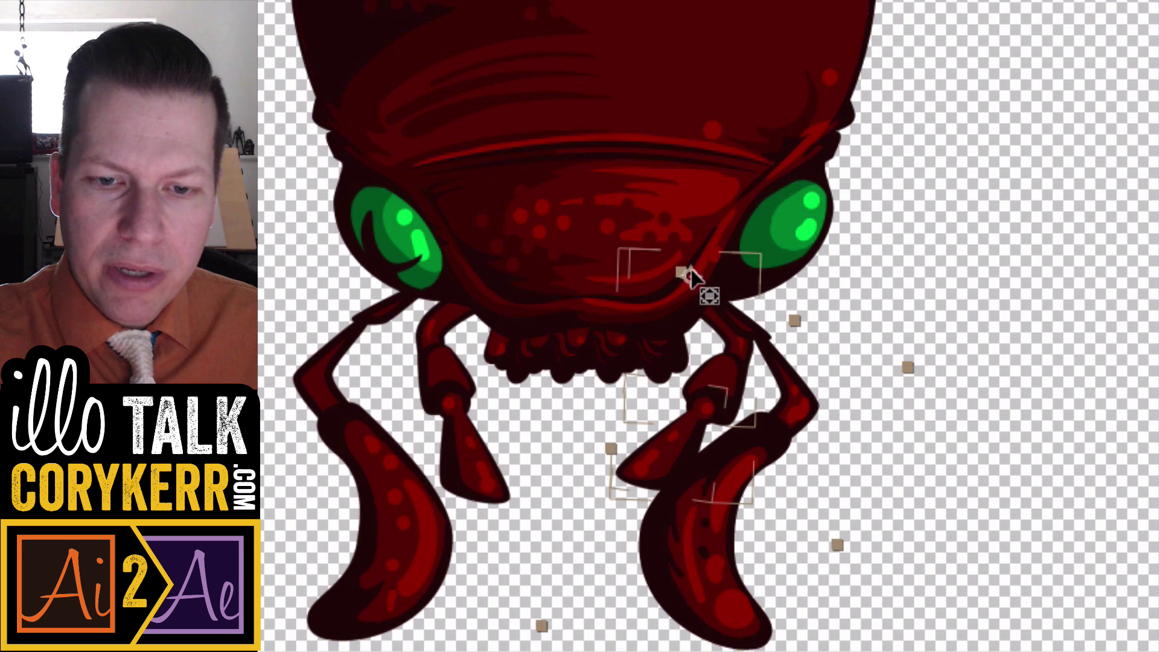
Step: Play back the antenna motion in the head composition and stop the preview
key("space")
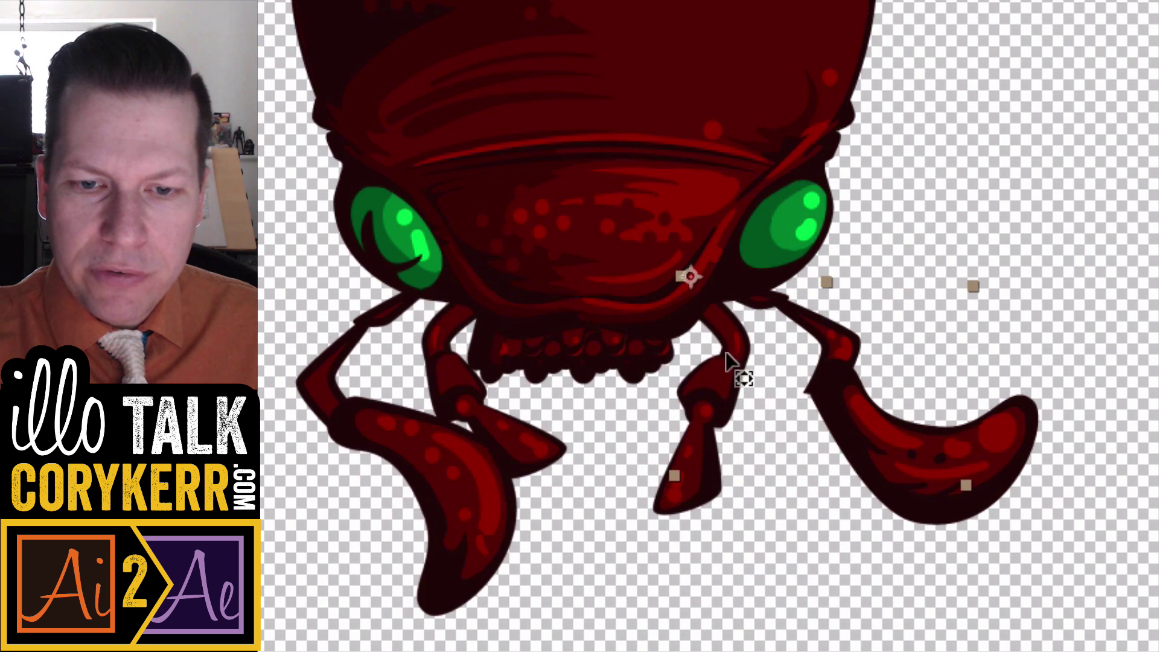
key("space")
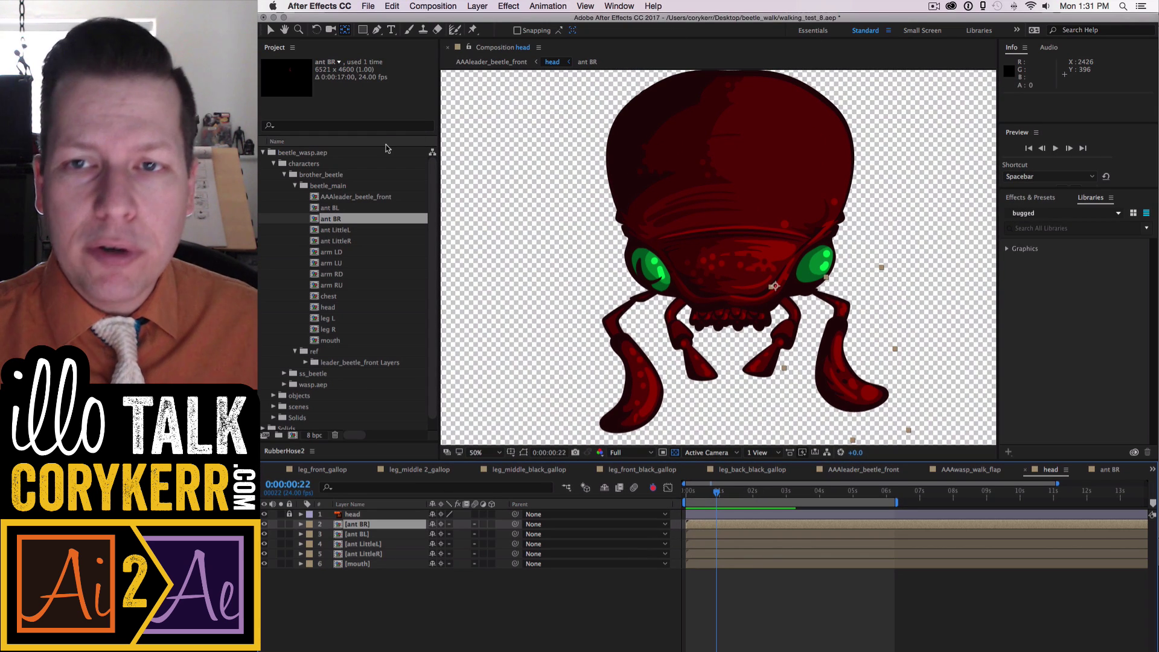
Step: Review the list of additional workspaces and leave it without choosing one
left_click(1018, 32)
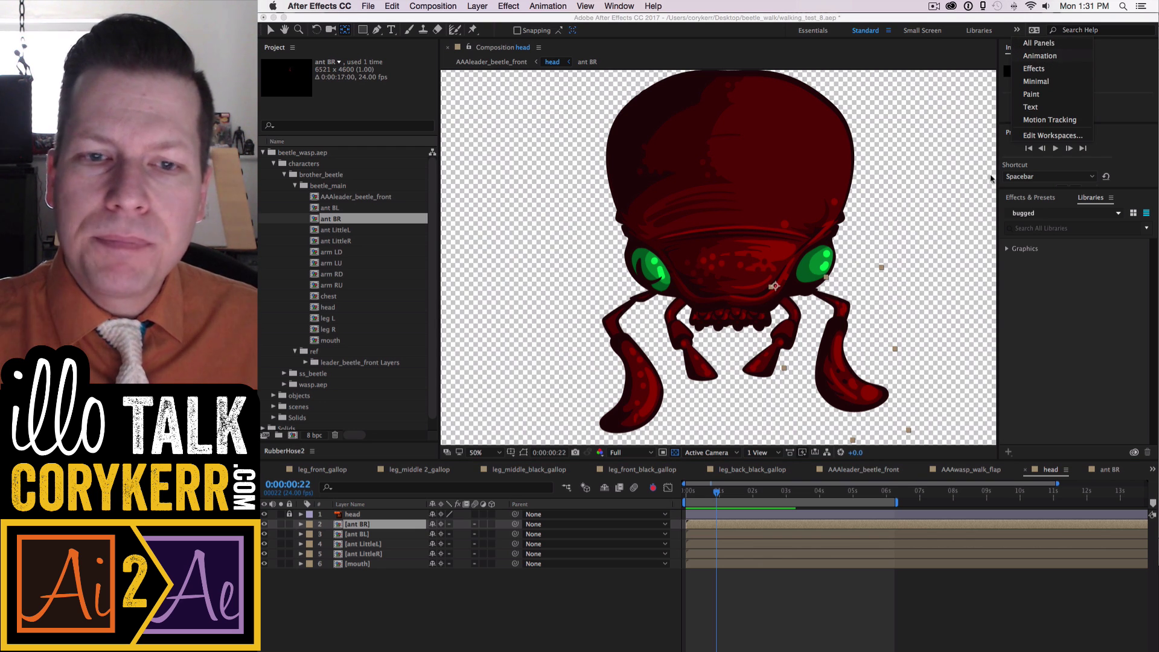
left_click(921, 313)
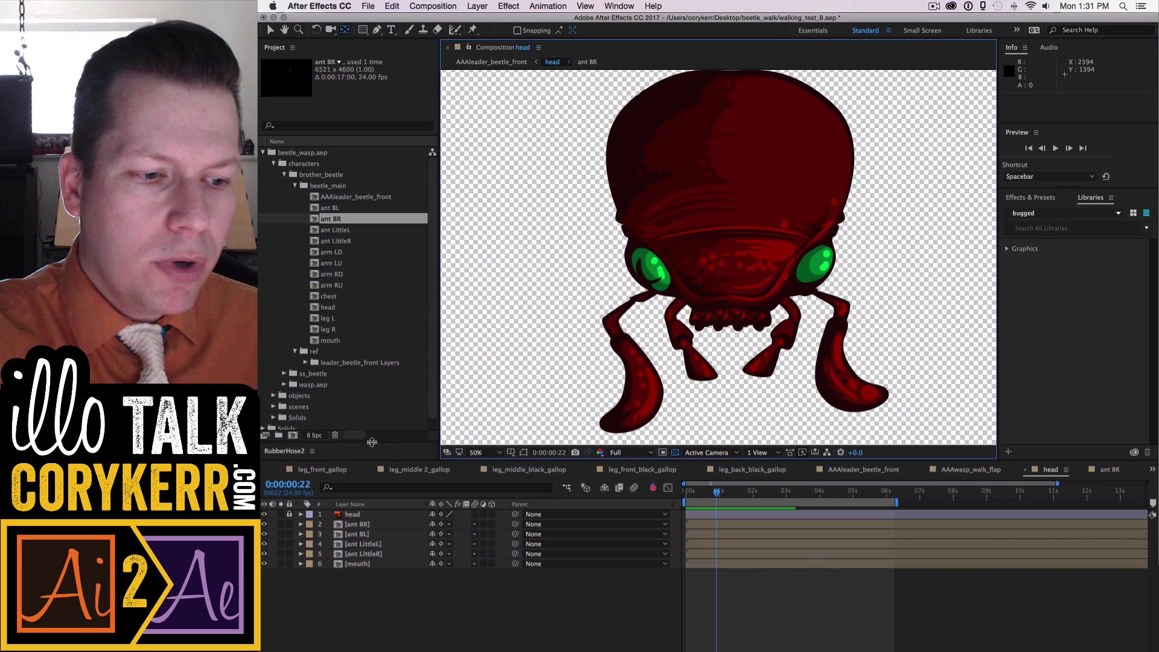
Step: Enlarge the RubberHose2 panel, close it, and reopen it through the RubberHose2.jsxbin script entry
left_click_drag(372, 442, 376, 336)
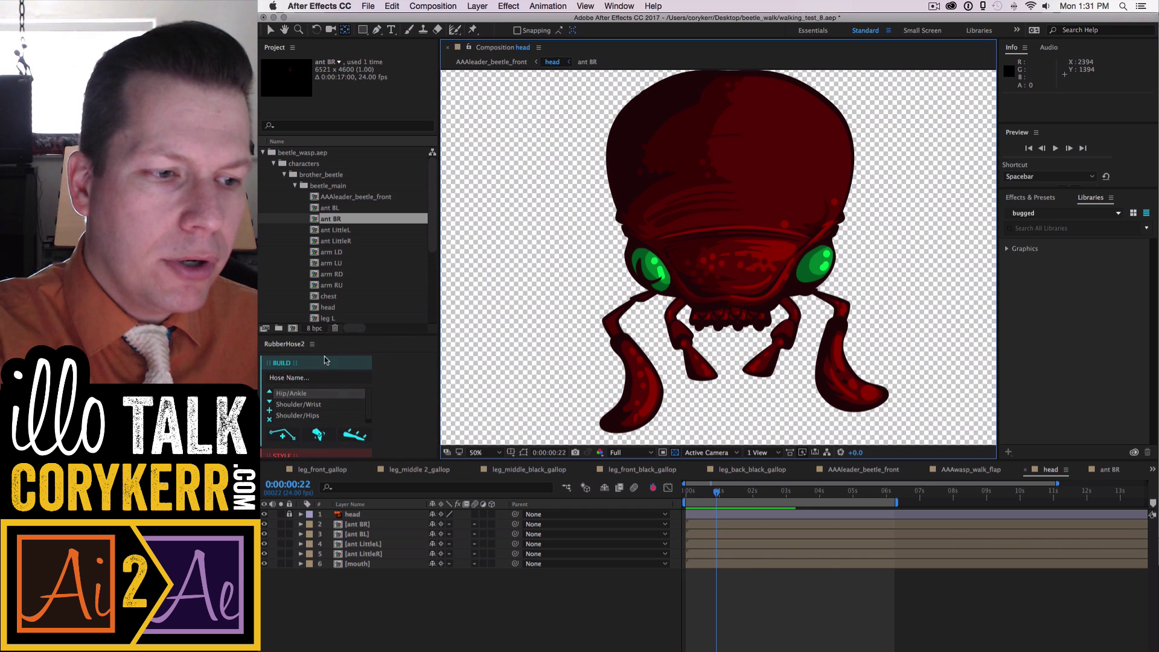
left_click(313, 345)
left_click(384, 357)
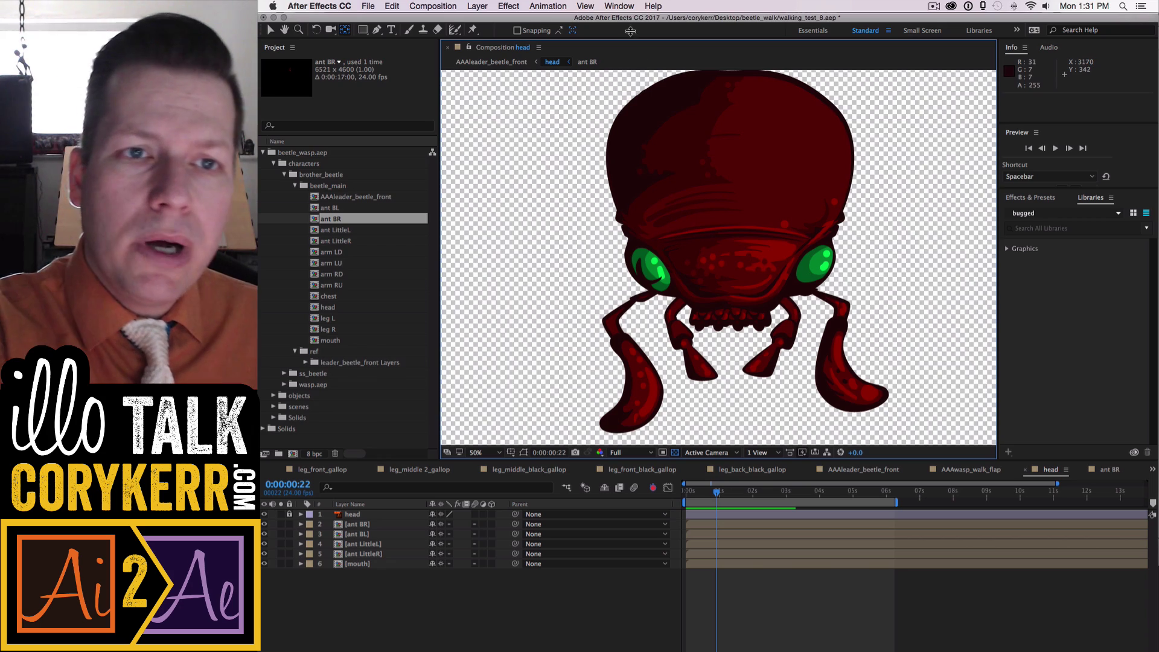
left_click(623, 9)
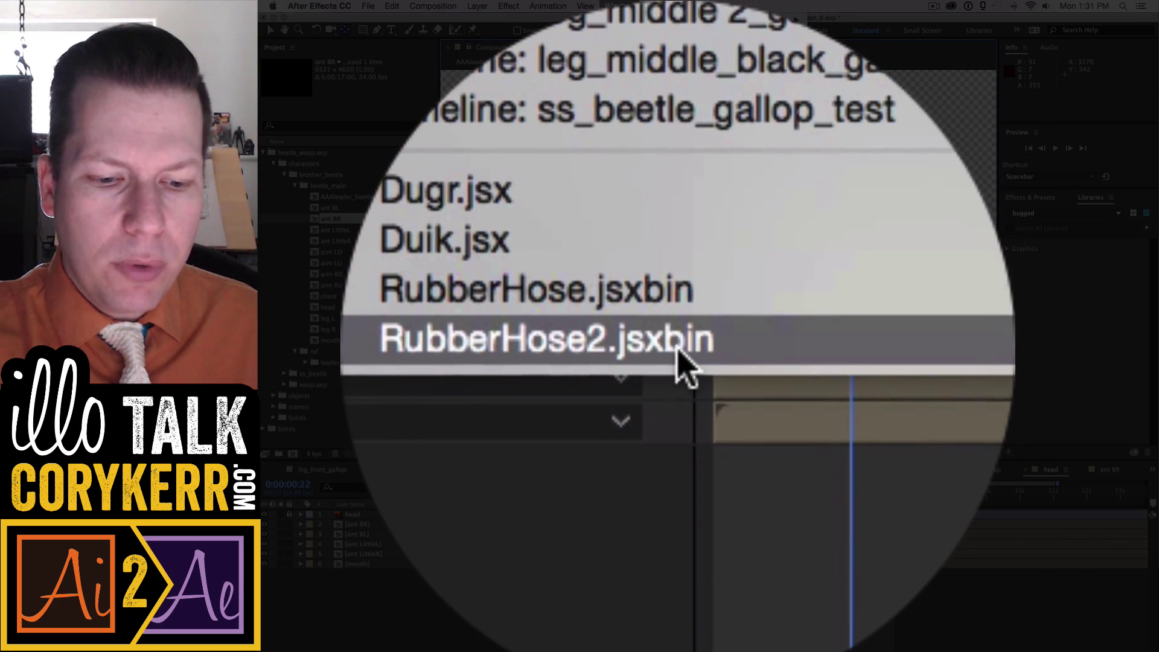
left_click(676, 356)
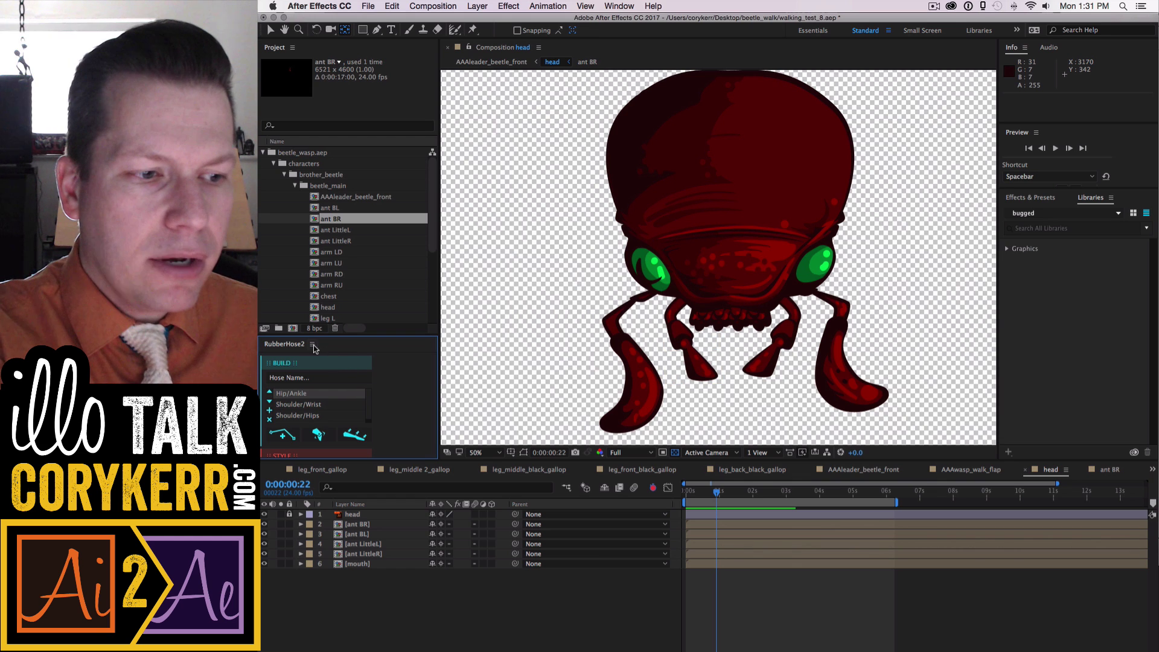
Step: Group the RubberHose2 panel with the Composition panel and switch back and forth between the two
left_click_drag(320, 348, 585, 283)
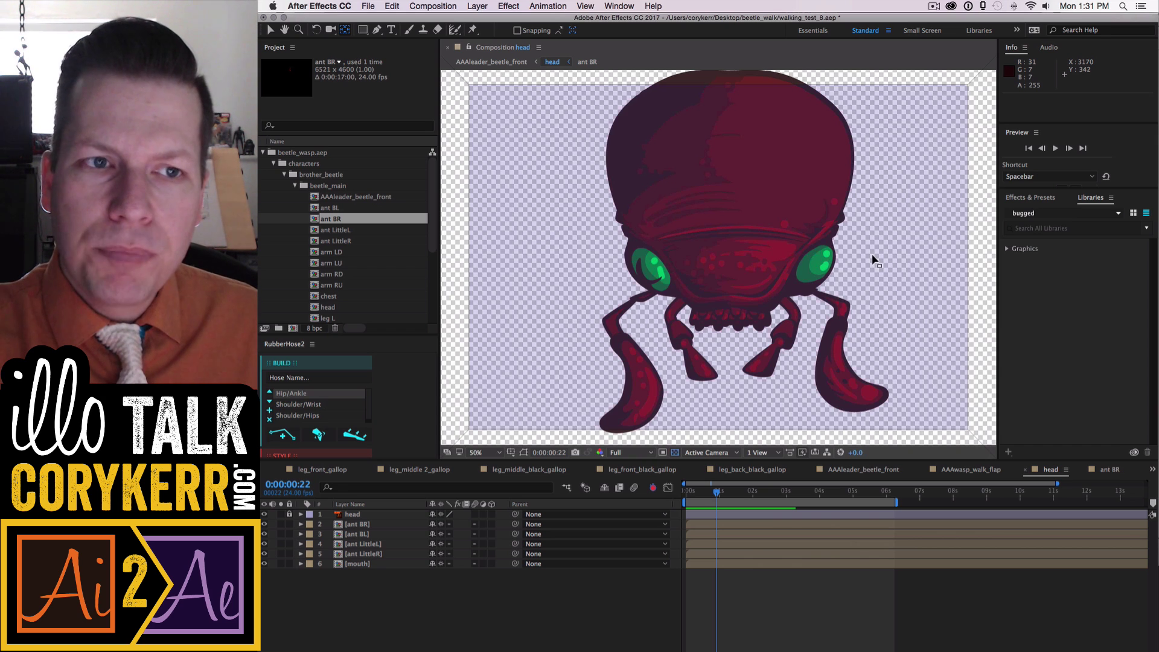
left_click_drag(871, 253, 873, 256)
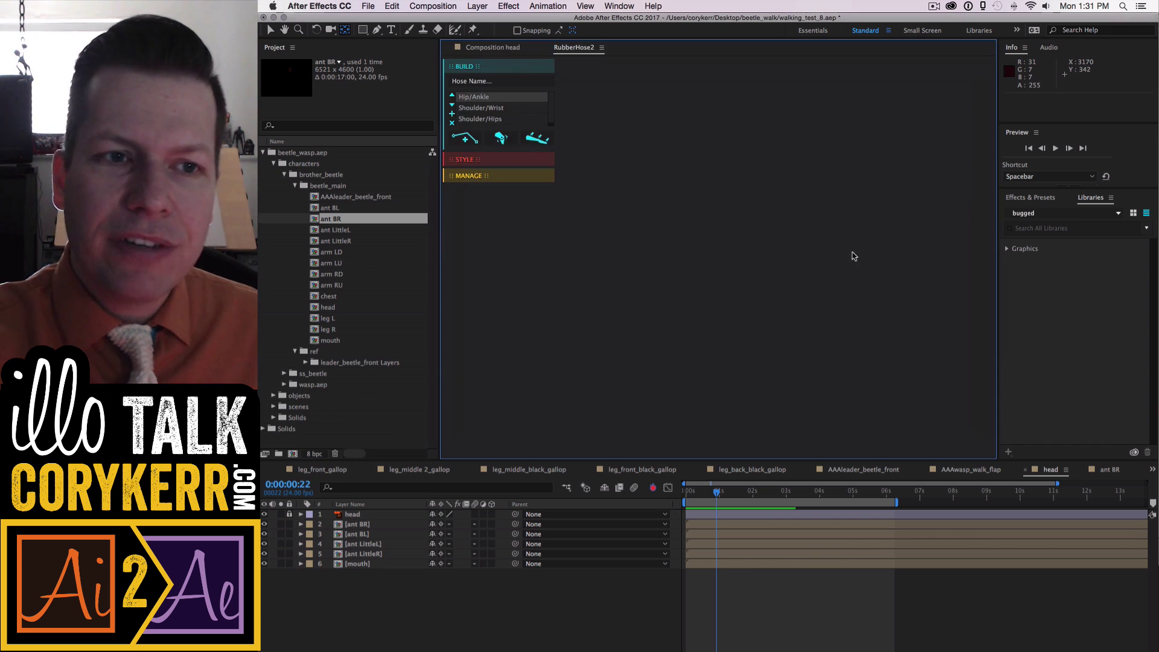
left_click(499, 49)
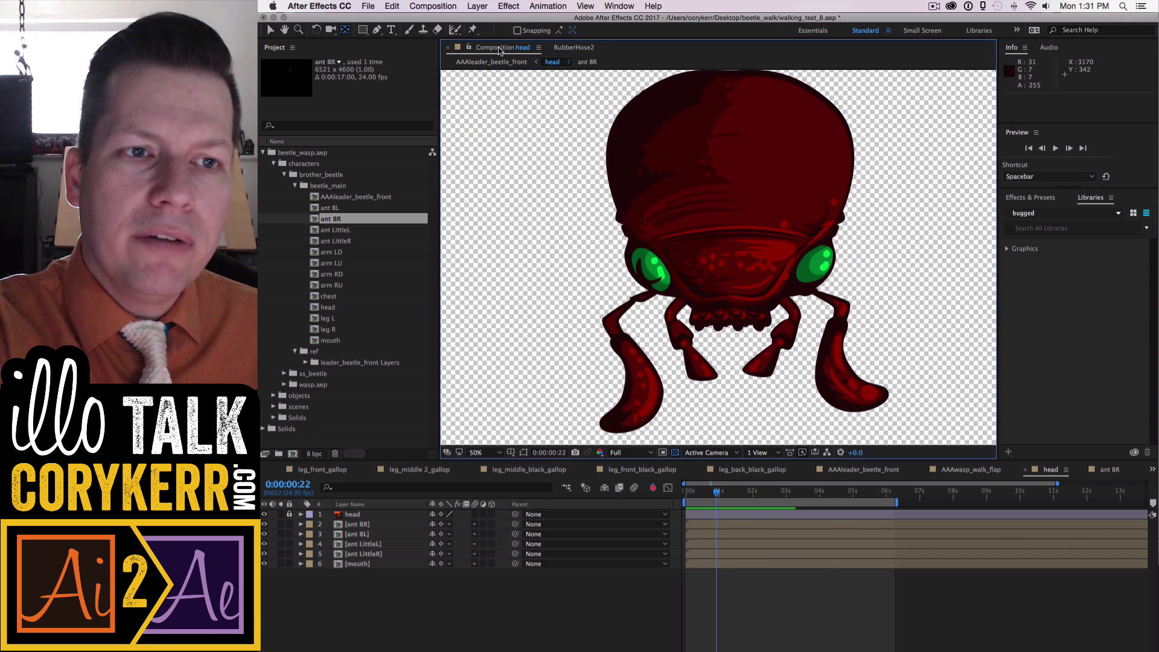
left_click(575, 48)
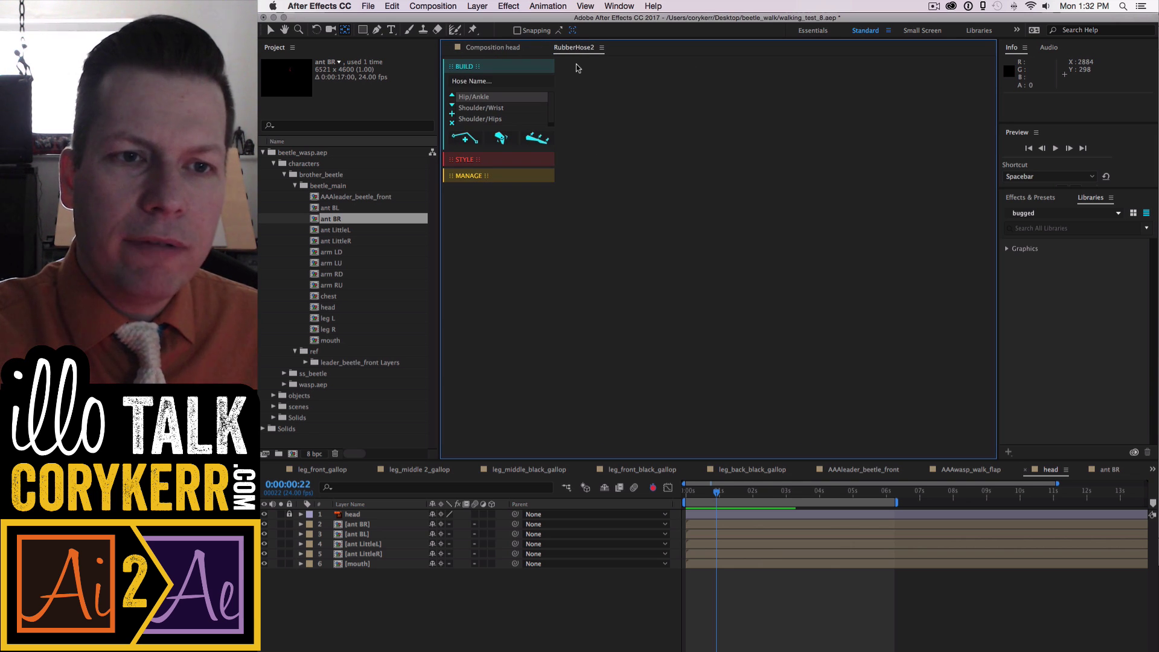
Step: Dock the RubberHose2 panel in its own column beside the Composition panel, and return it below the Project panel
left_click_drag(583, 49, 455, 294)
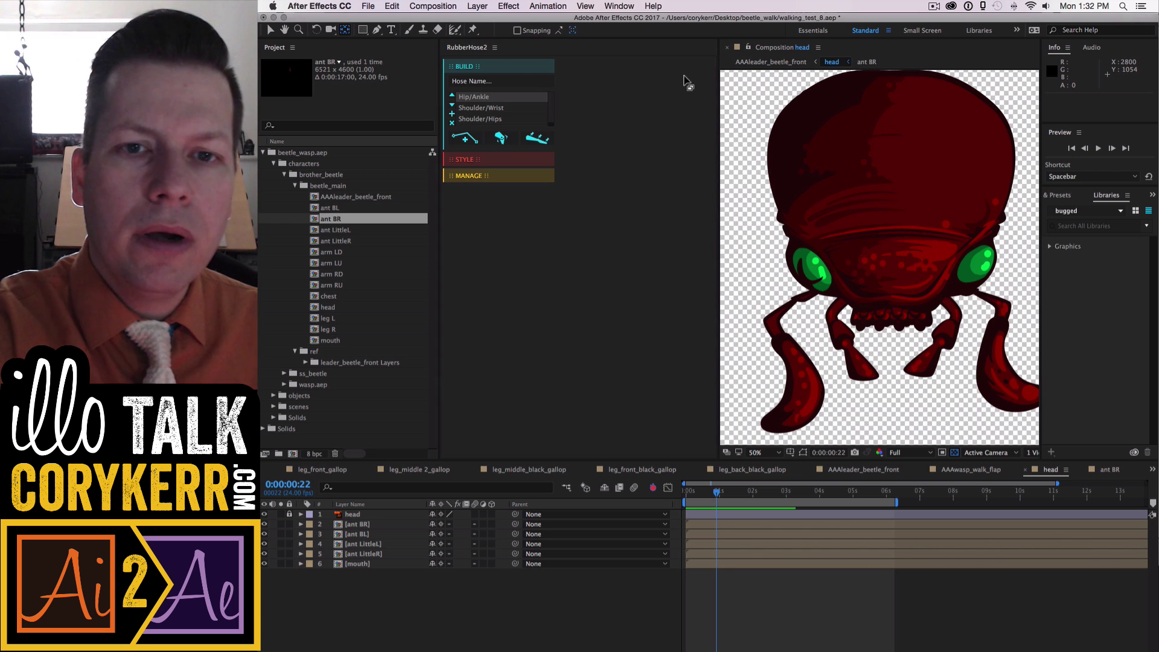
left_click(806, 53)
left_click_drag(807, 50, 726, 296)
left_click_drag(738, 392, 348, 445)
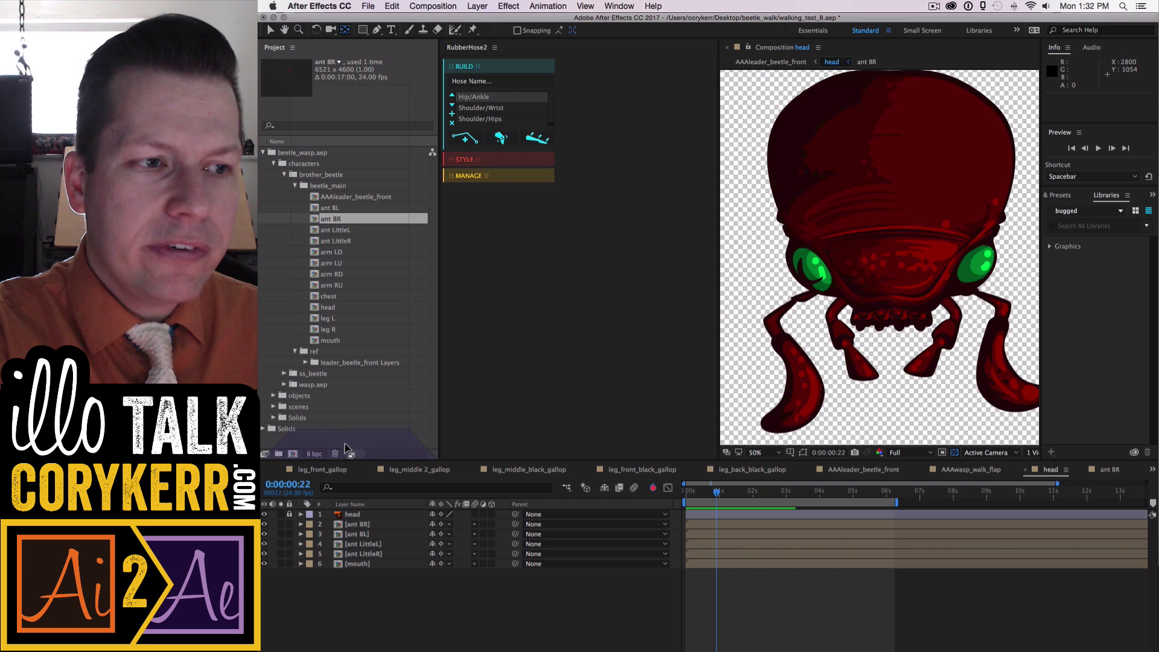
left_click_drag(345, 448, 345, 447)
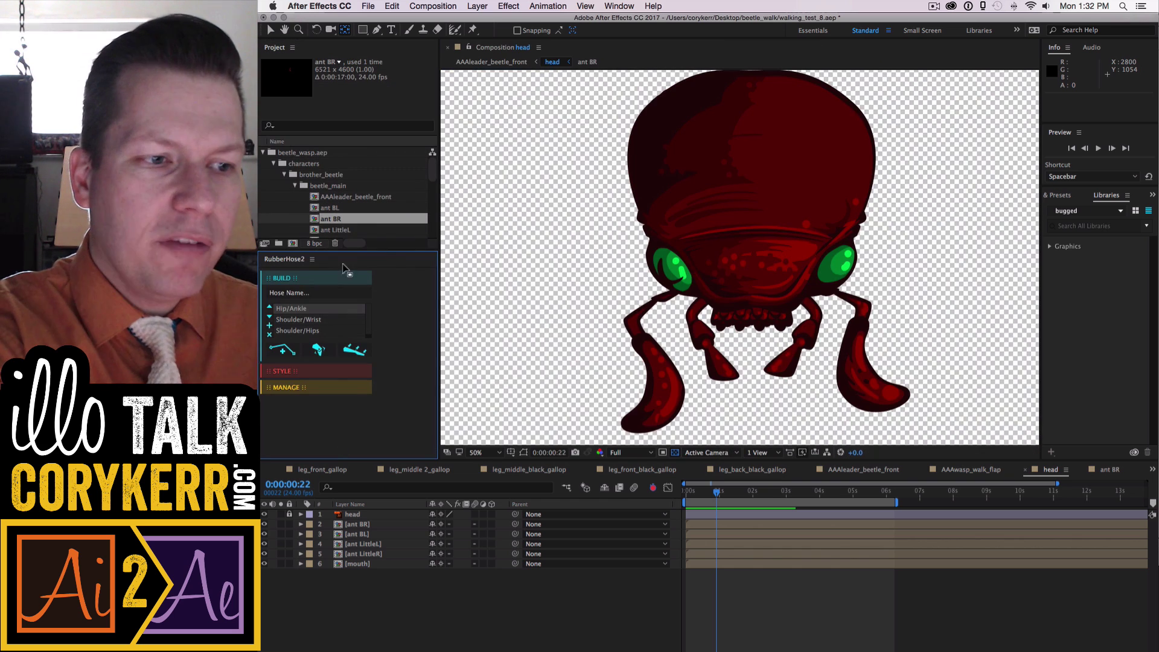
Step: Make the Project panel taller by shrinking the RubberHose2 panel below it, and view the RubberHose2 panel's options without choosing one
left_click_drag(378, 251, 374, 308)
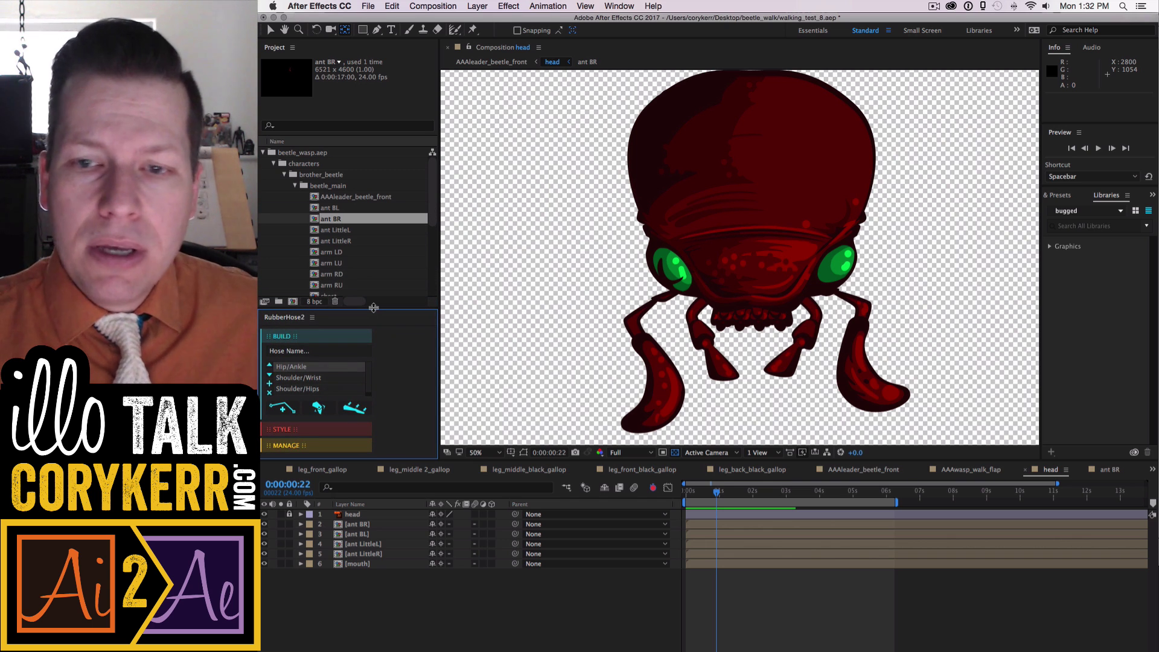
left_click(312, 317)
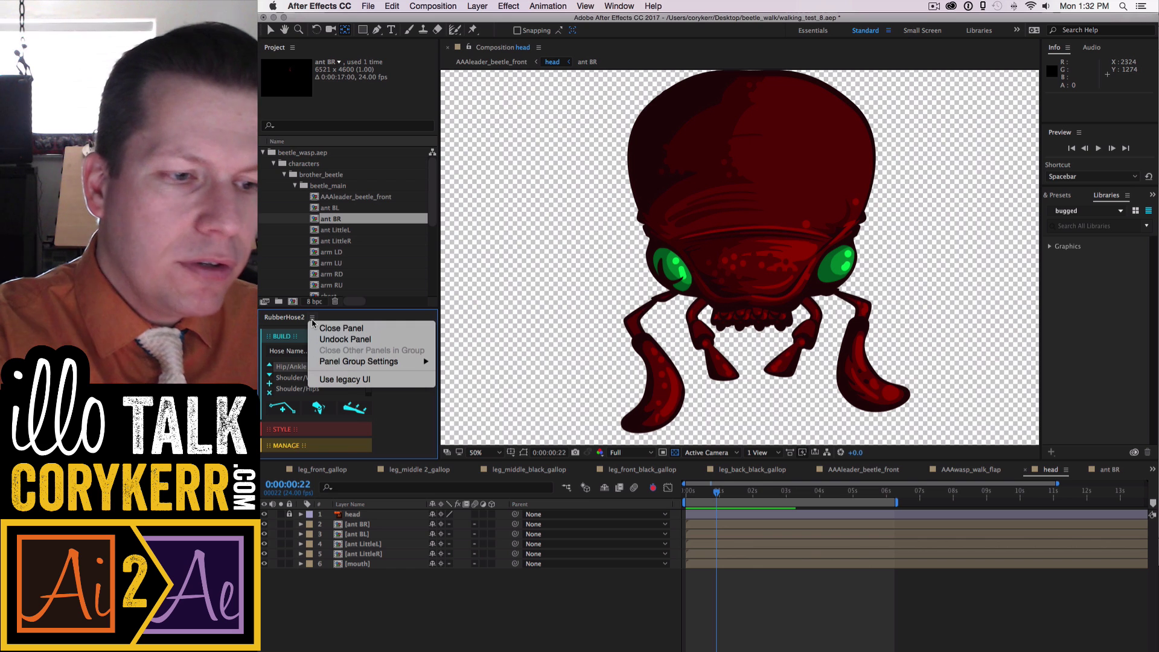
left_click(672, 279)
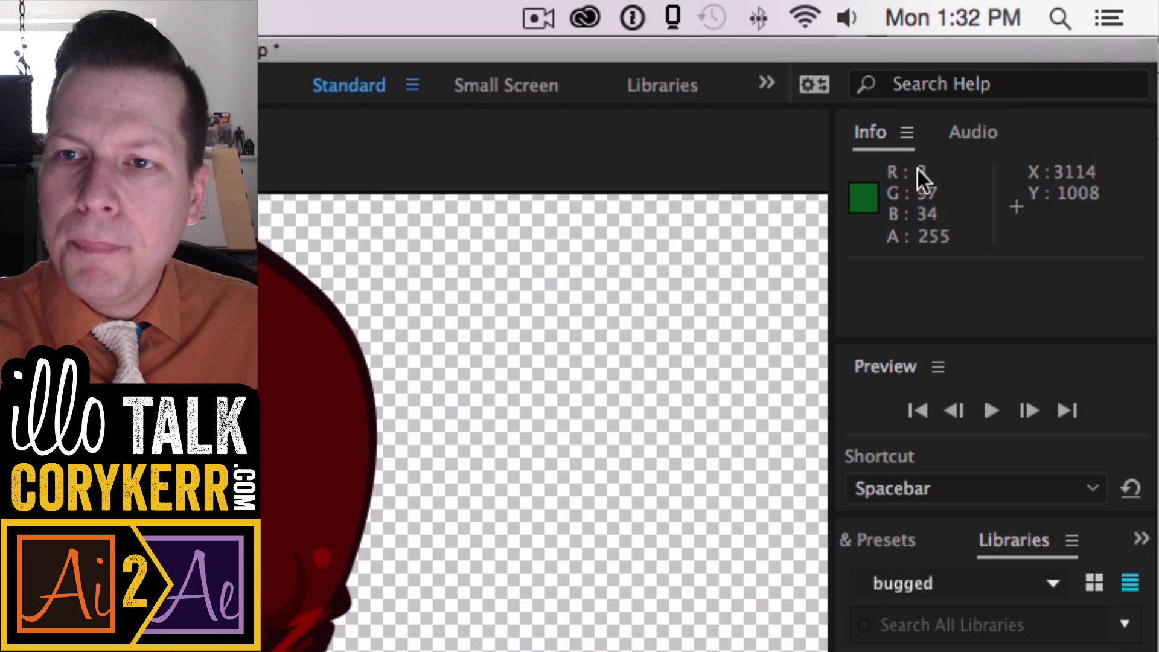
Step: Close the Info and Audio panels, and bring the Audio panel back into the workspace
left_click(907, 133)
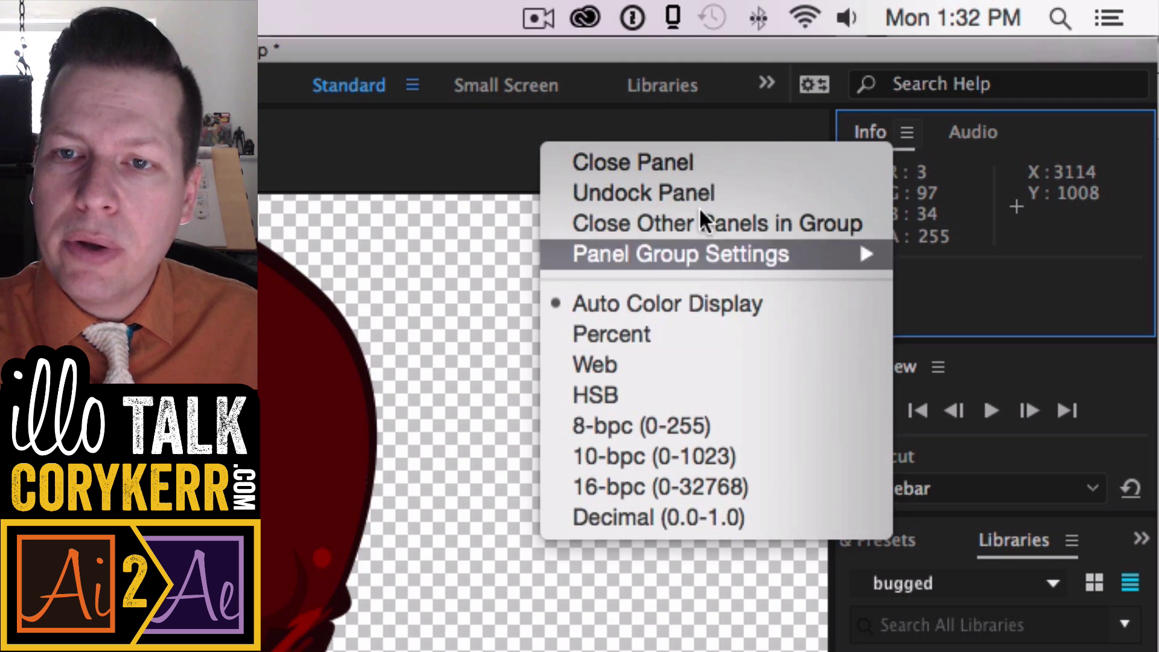
left_click(698, 164)
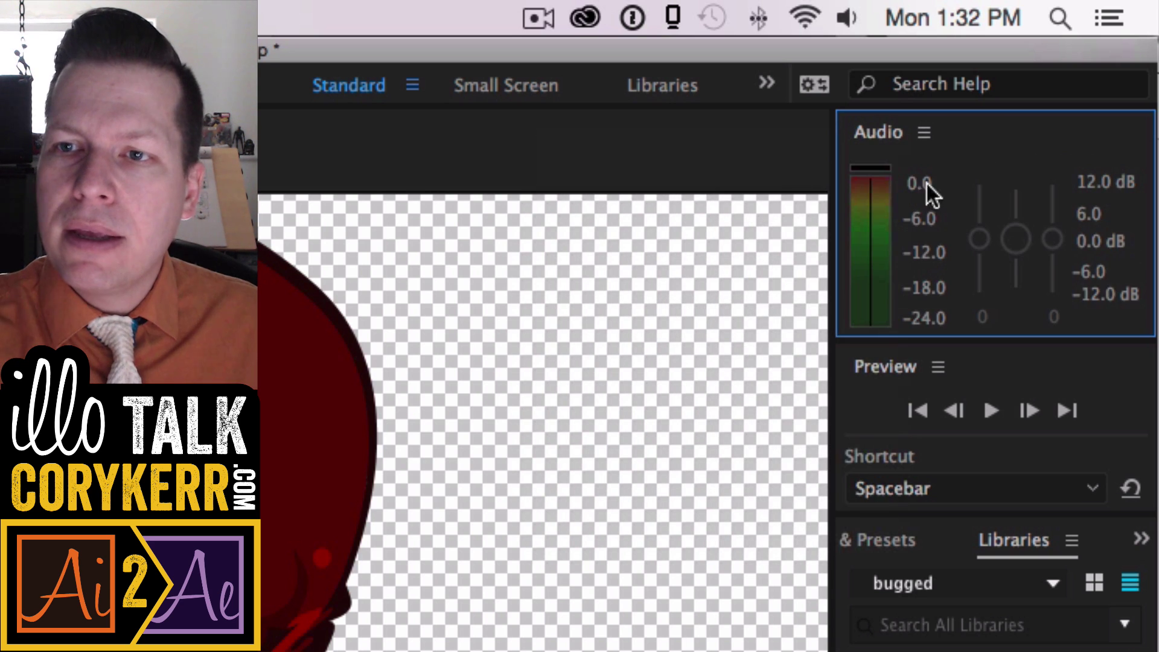
left_click(925, 132)
left_click(800, 161)
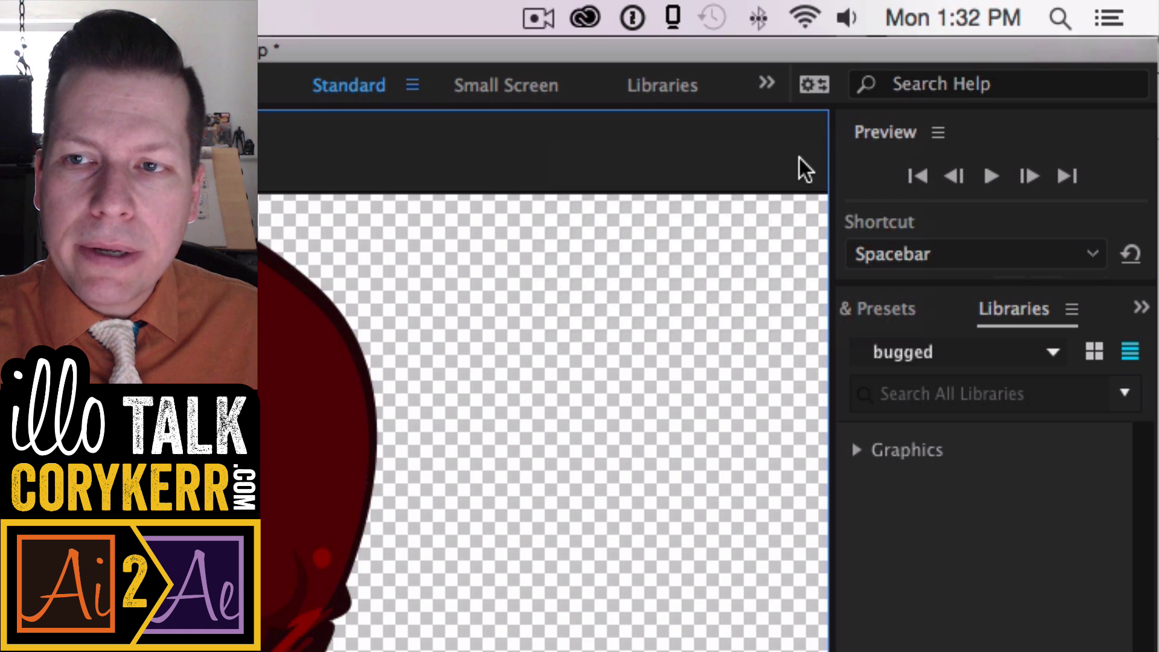
left_click(313, 18)
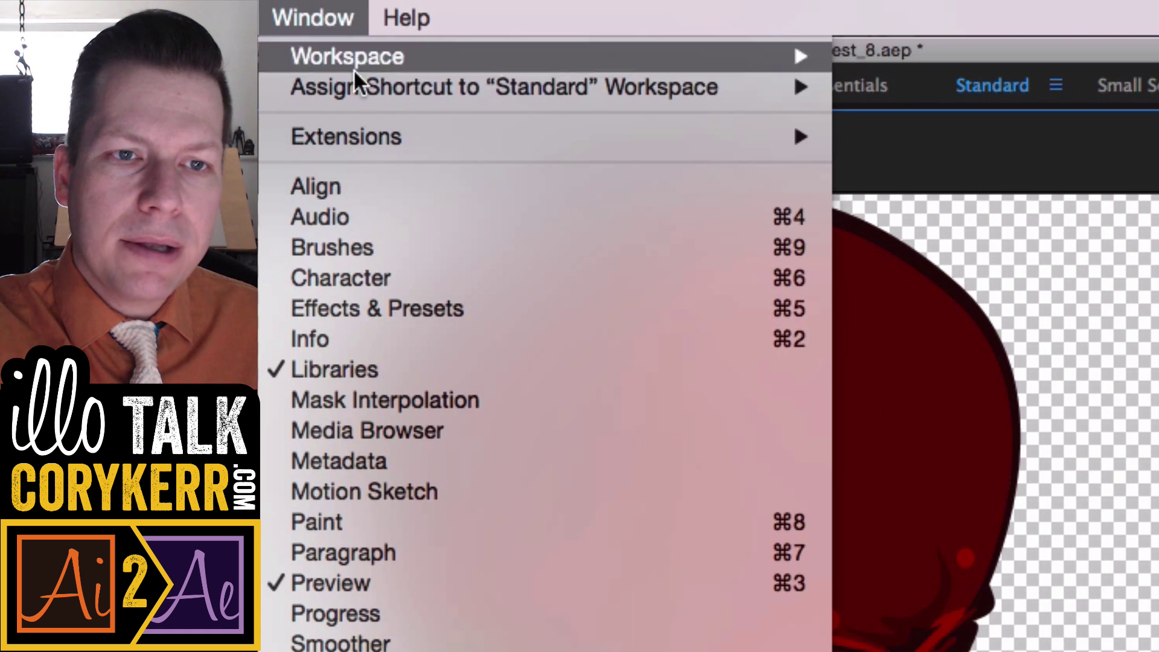
left_click(396, 217)
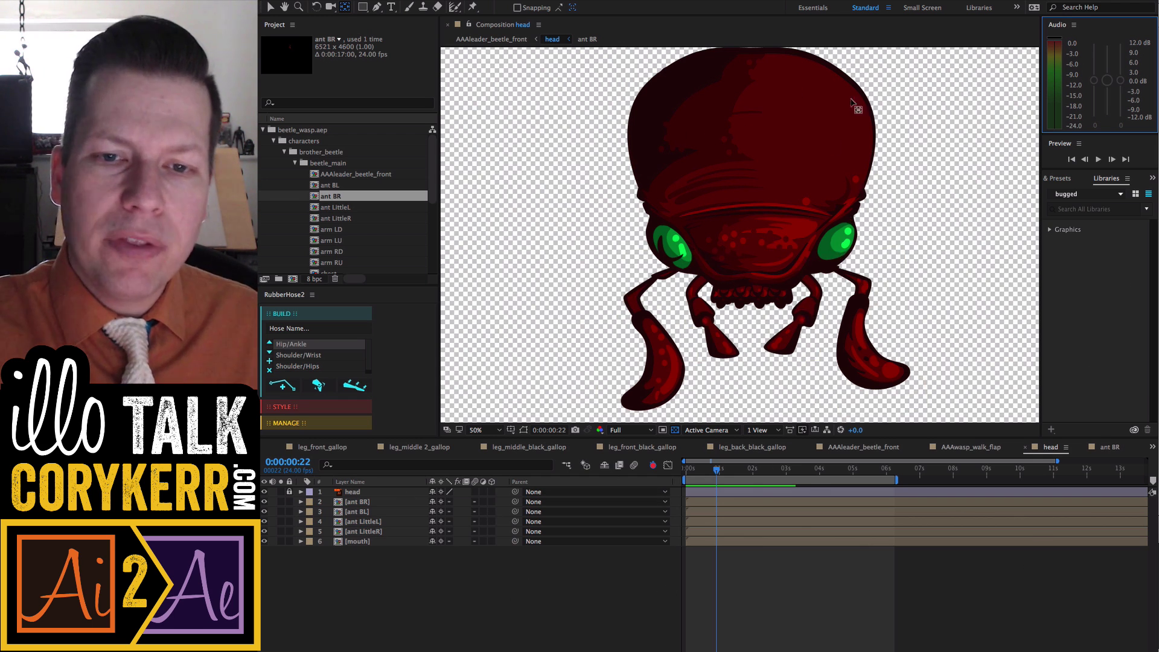
Step: Scrub through the head composition back to 0:00:00:09 and forward to 0:00:02:04 to examine the antennae animation
mouse_move(717, 472)
left_mouse_down()
mouse_move(695, 474)
mouse_move(706, 476)
left_mouse_up()
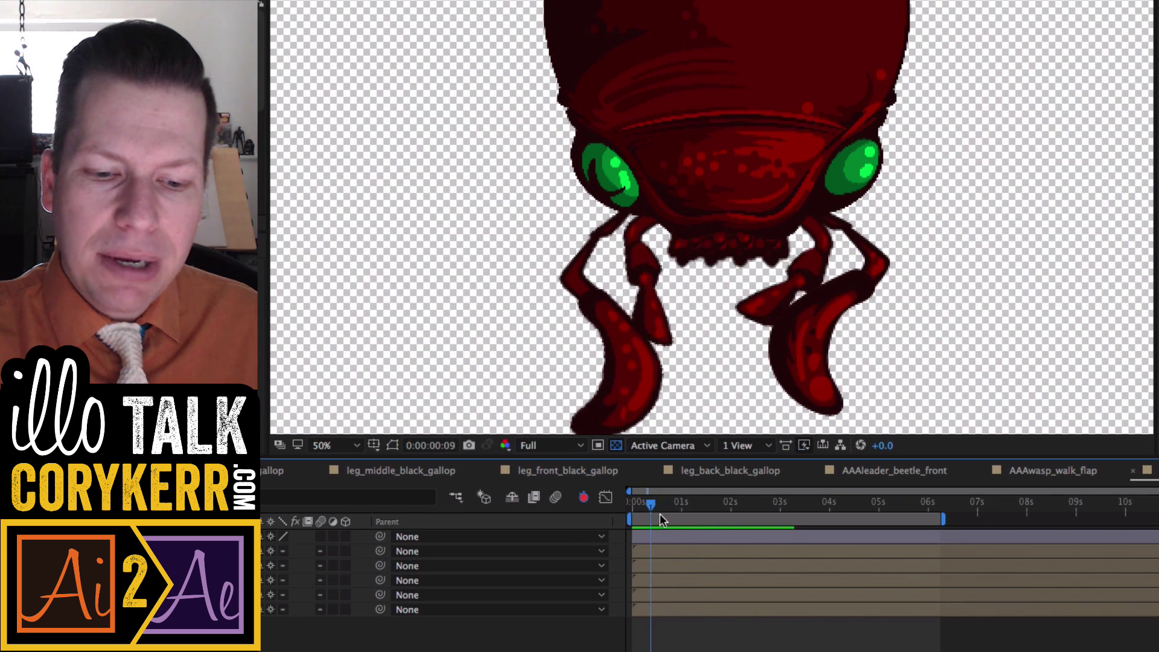
left_click_drag(660, 519, 739, 516)
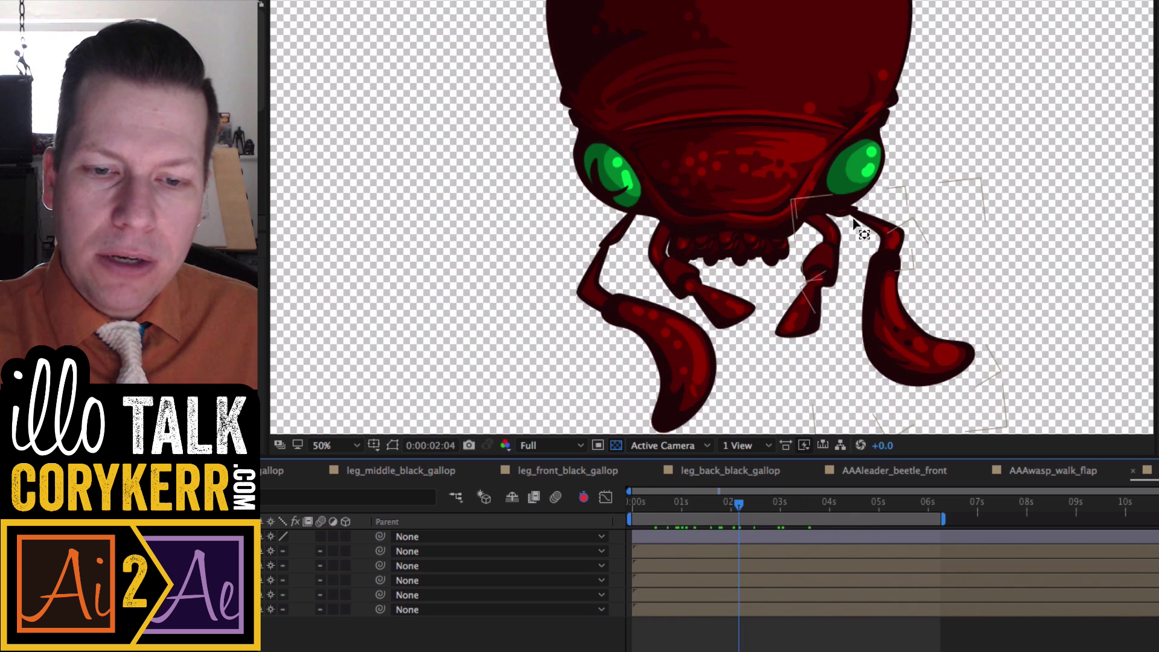